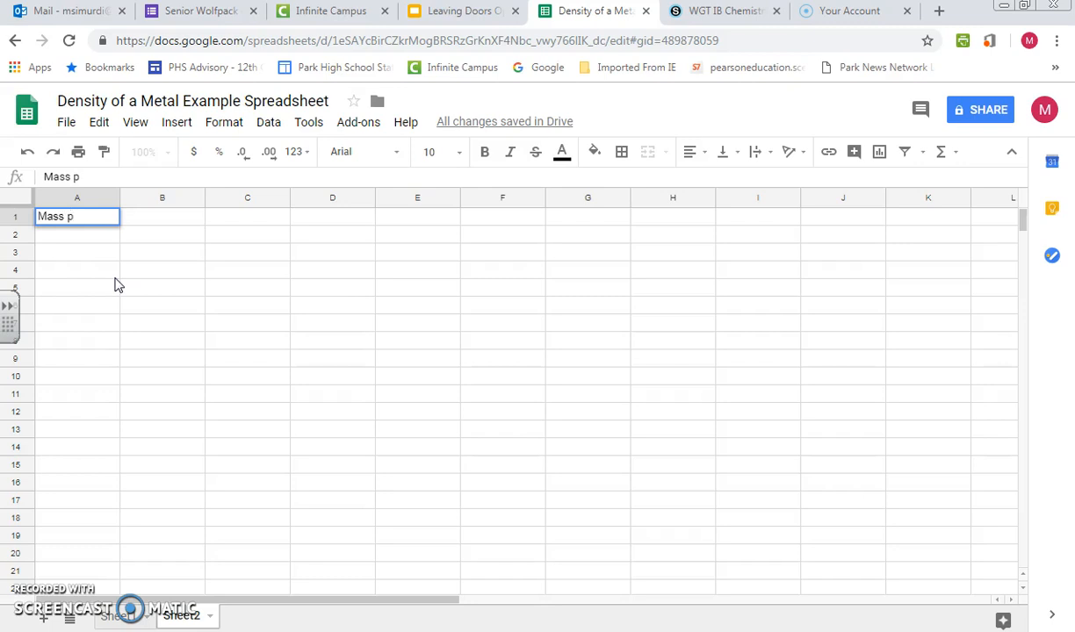
# Step: Enter the three Mass p readings 10.2, 10.3 and 10.1 in cells A2 to A4
pyautogui.click(74, 237)
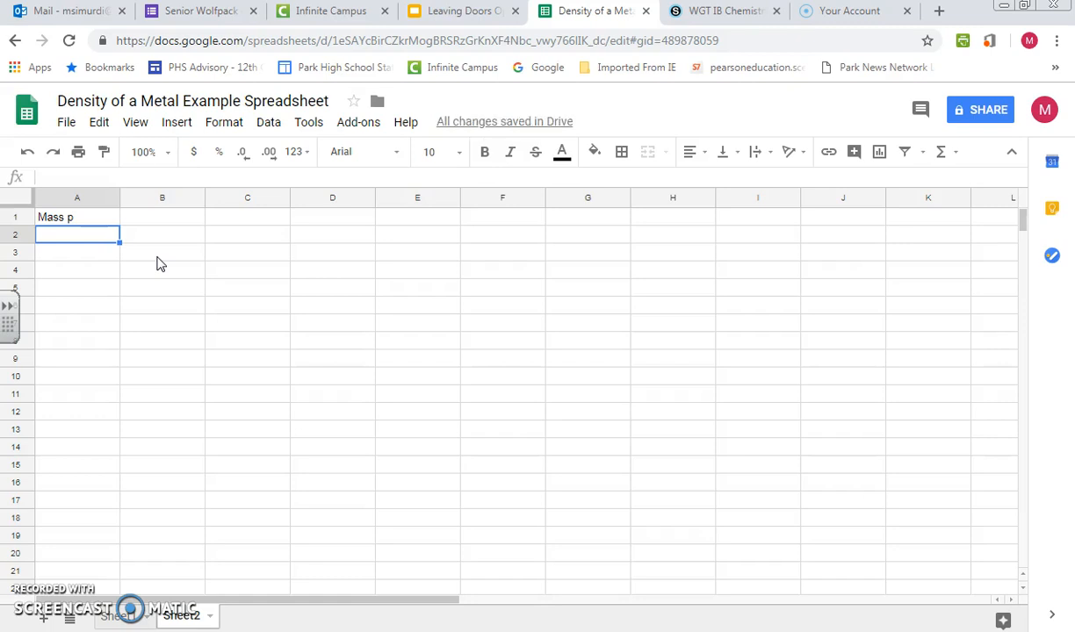
pyautogui.write('10.2')
pyautogui.press('Return')
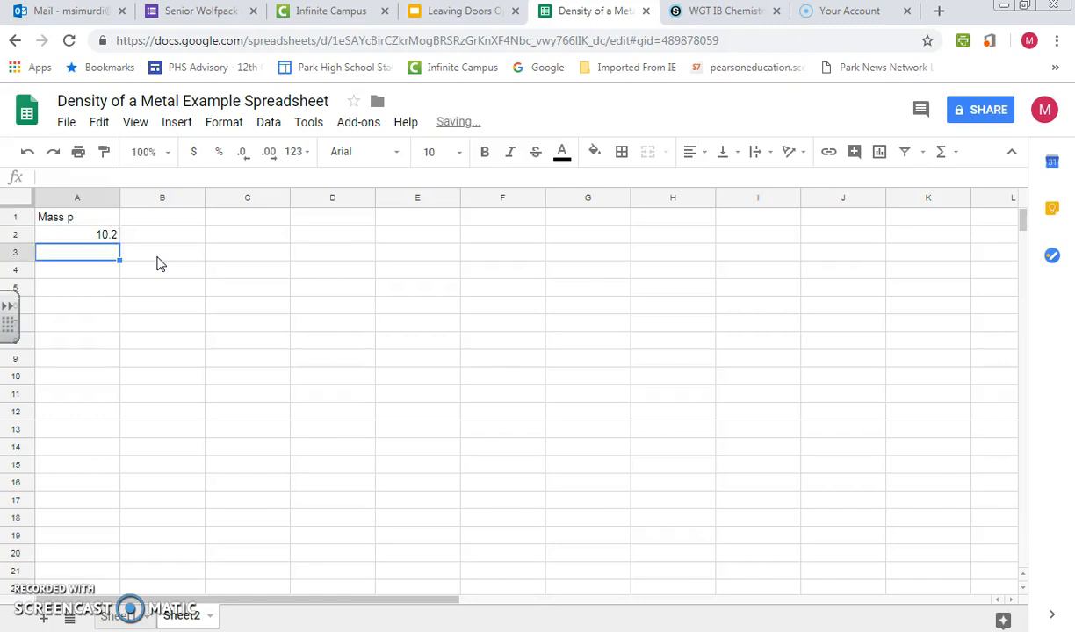
pyautogui.write('10.3')
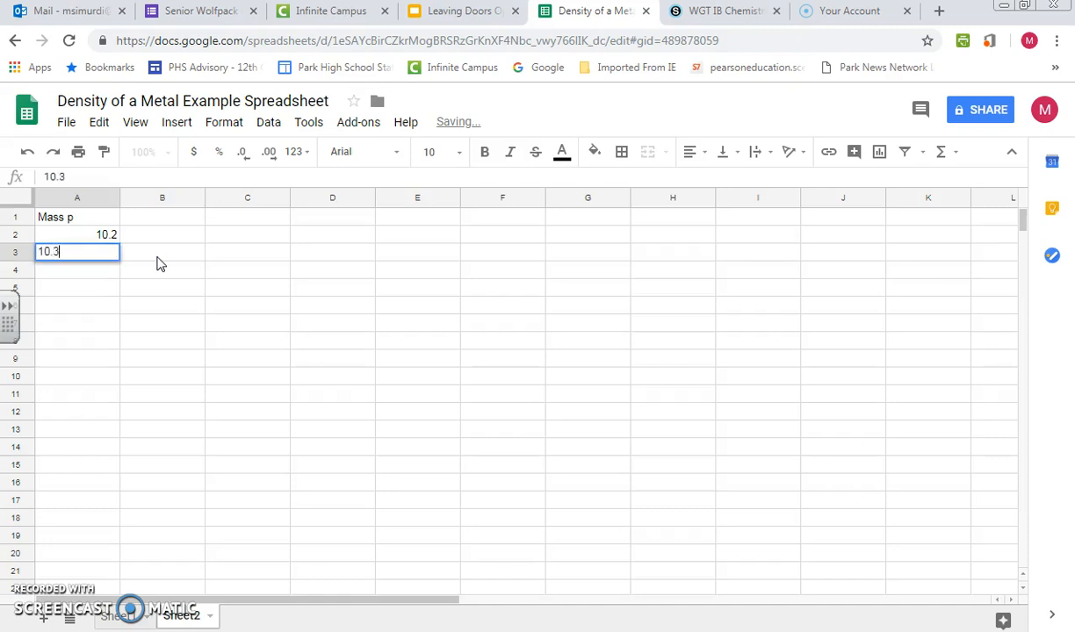
pyautogui.press('Return')
pyautogui.write('10.1')
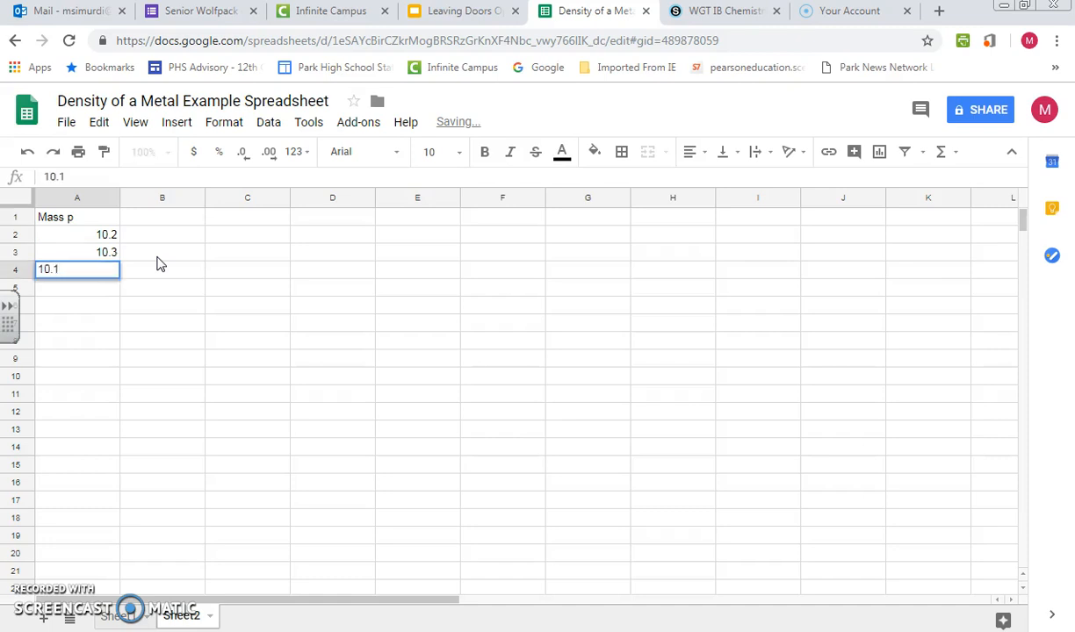
pyautogui.click(159, 263)
# Step: Add the column heading "dMass p abs" in cell B1
pyautogui.click(160, 216)
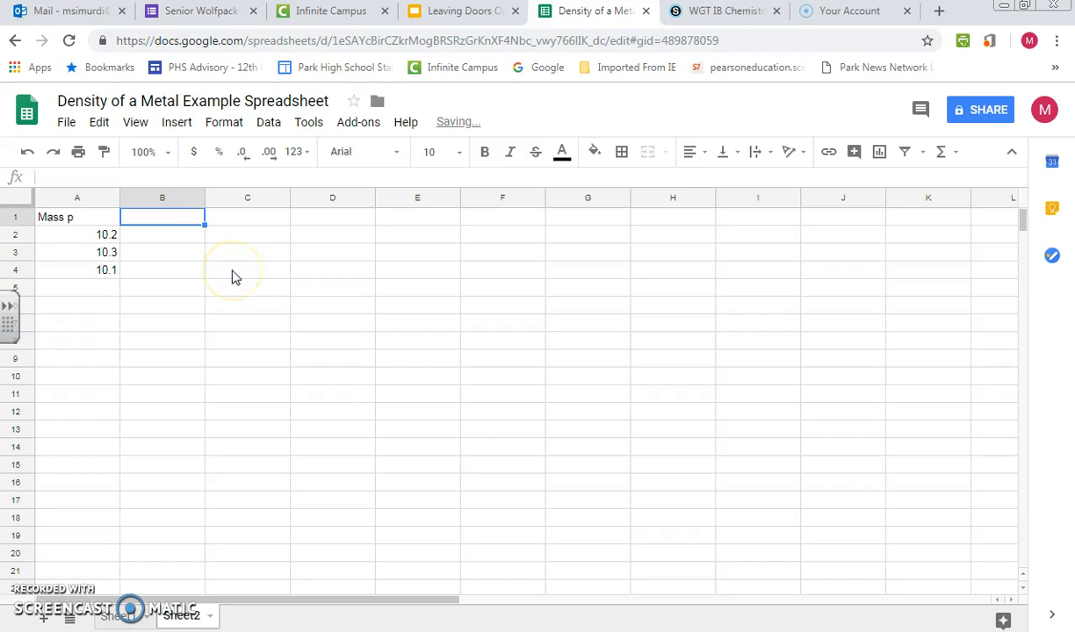
pyautogui.write('dMass p abs')
pyautogui.press('Return')
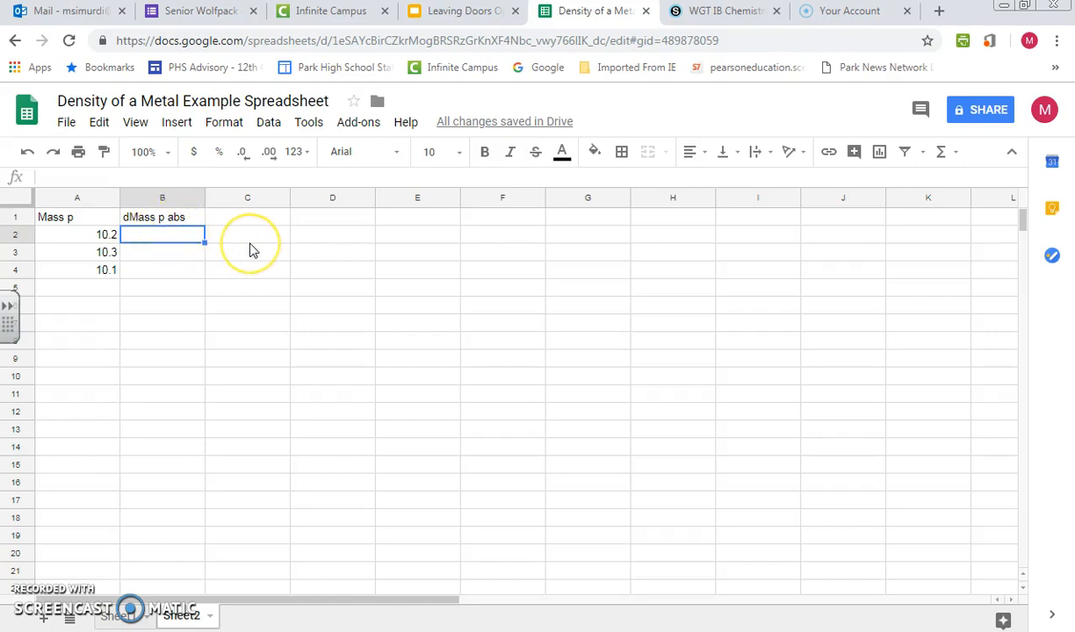
pyautogui.write('0.0')
pyautogui.press('BackSpace')
pyautogui.press('BackSpace')
pyautogui.press('BackSpace')
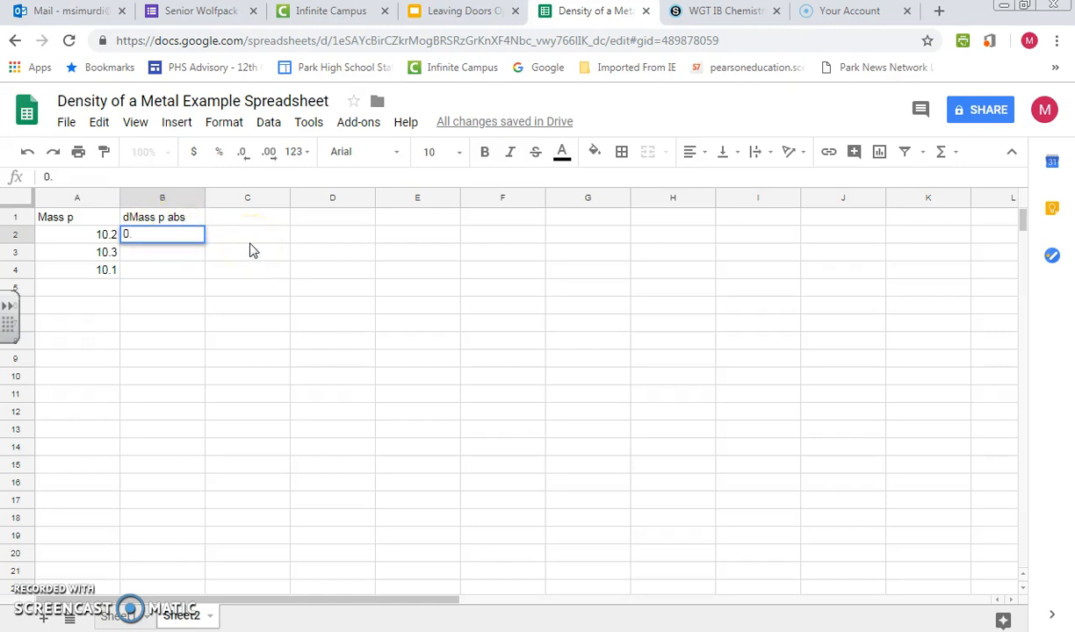
# Step: Enter the absolute uncertainty as =0.01 in each of cells B2 to B4
pyautogui.write('=0.01')
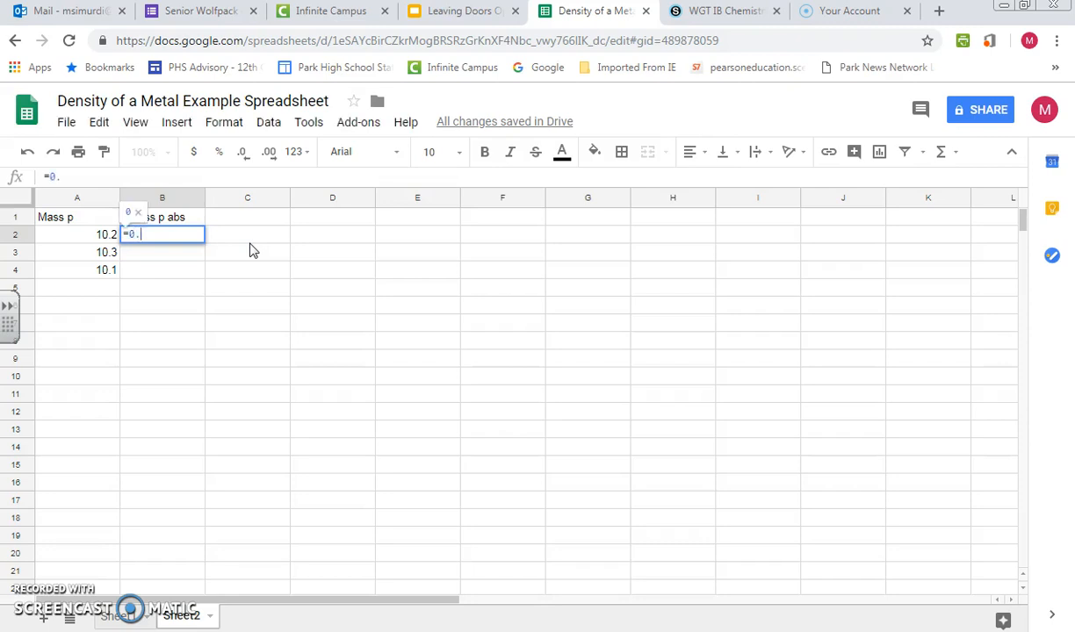
pyautogui.press('Return')
pyautogui.write('=0.01')
pyautogui.press('Return')
pyautogui.write('=0.01')
pyautogui.press('Tab')
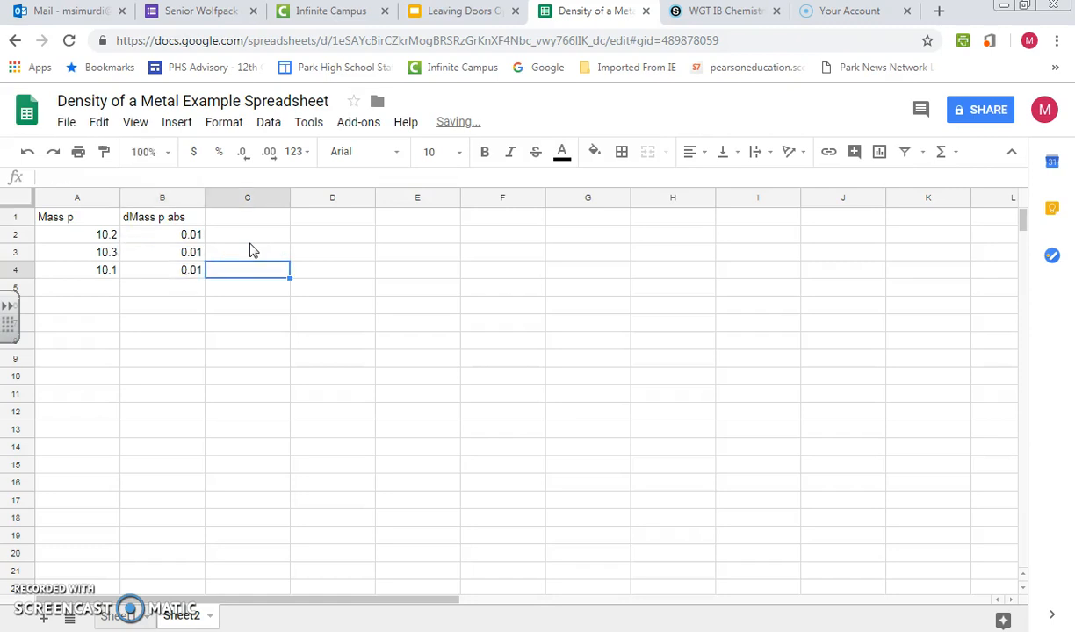
# Step: Add the column heading "dmass p %" in cell C1
pyautogui.click(247, 216)
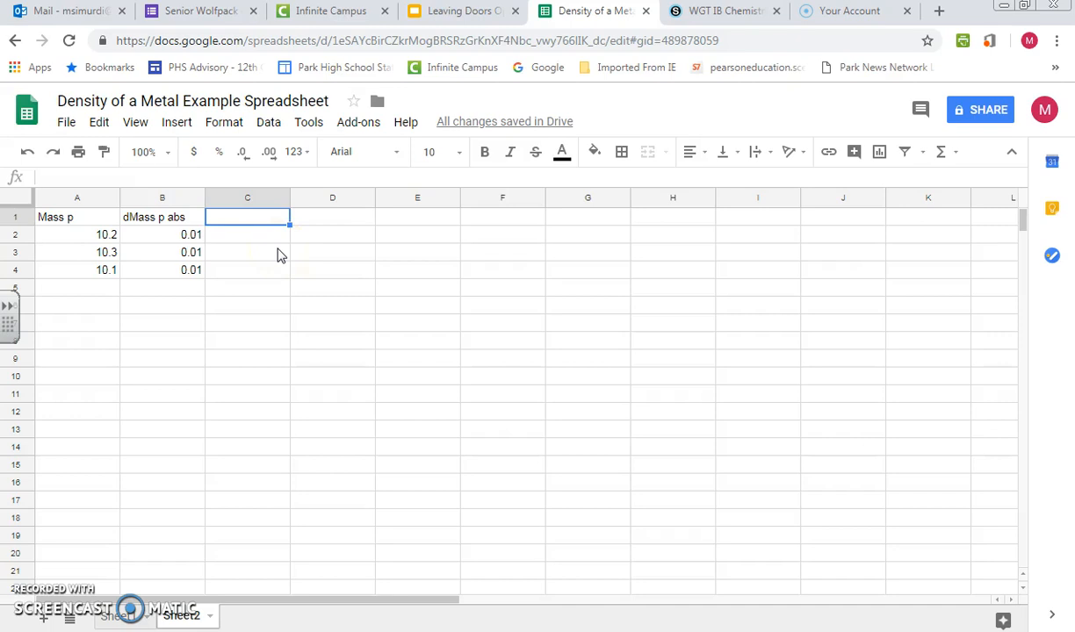
pyautogui.click(320, 245)
pyautogui.write('dmass p %')
pyautogui.press('Return')
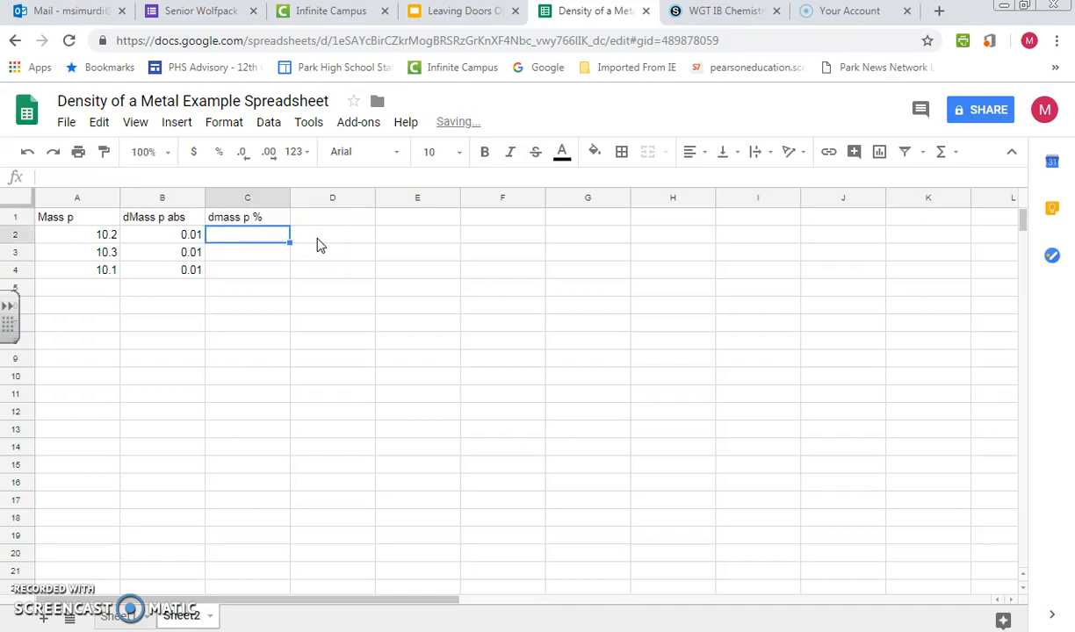
# Step: Enter the percent uncertainty formula =B2/A2*100 in cell C2
pyautogui.write('=')
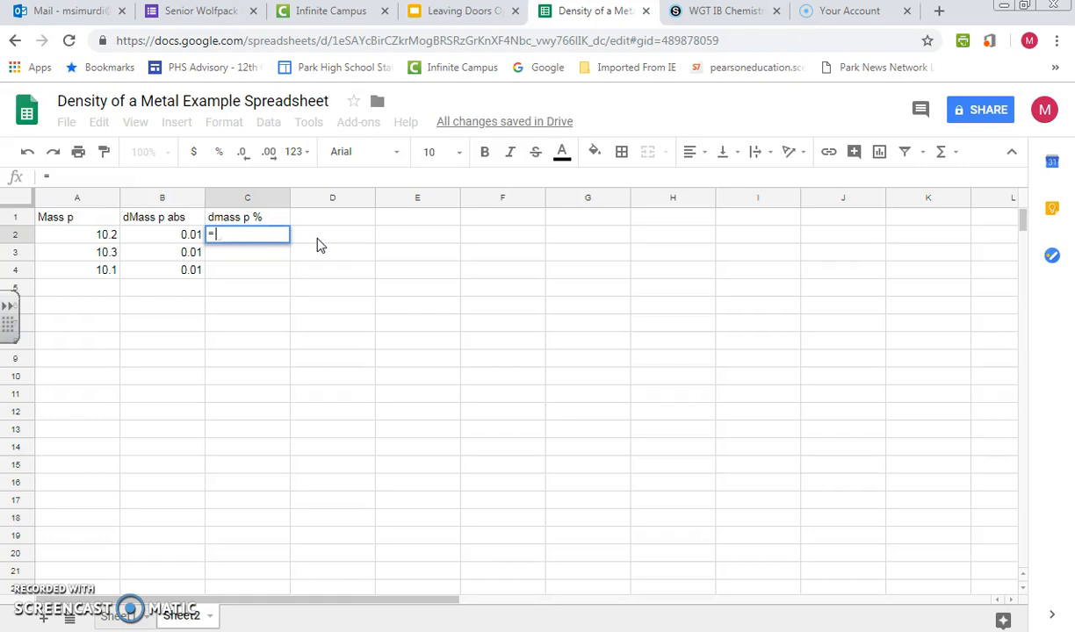
pyautogui.click(297, 234)
pyautogui.click(189, 236)
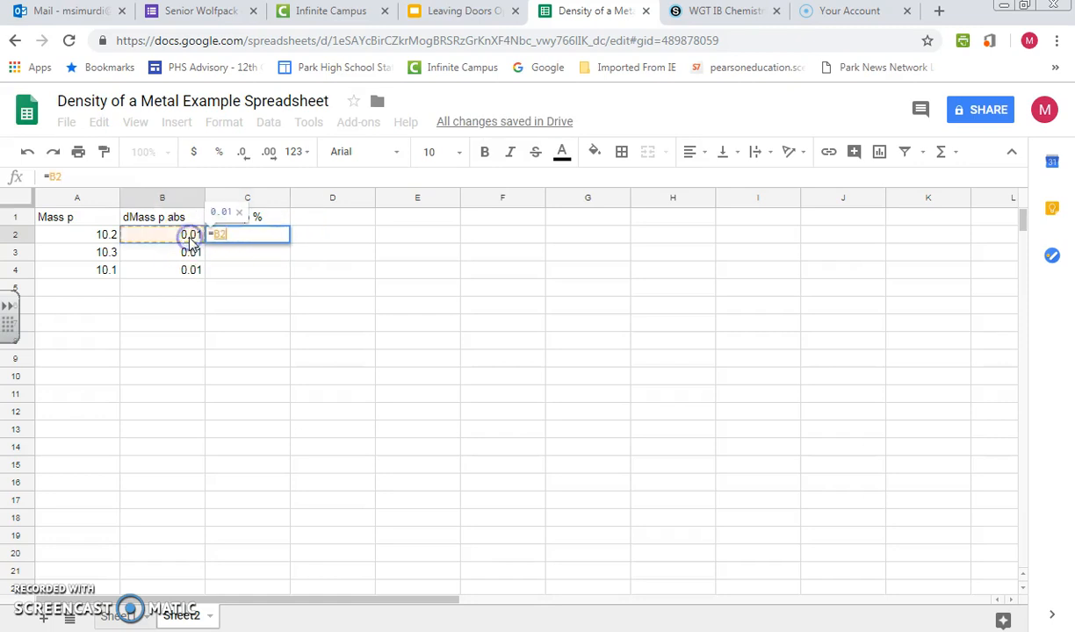
pyautogui.write('/')
pyautogui.click(105, 239)
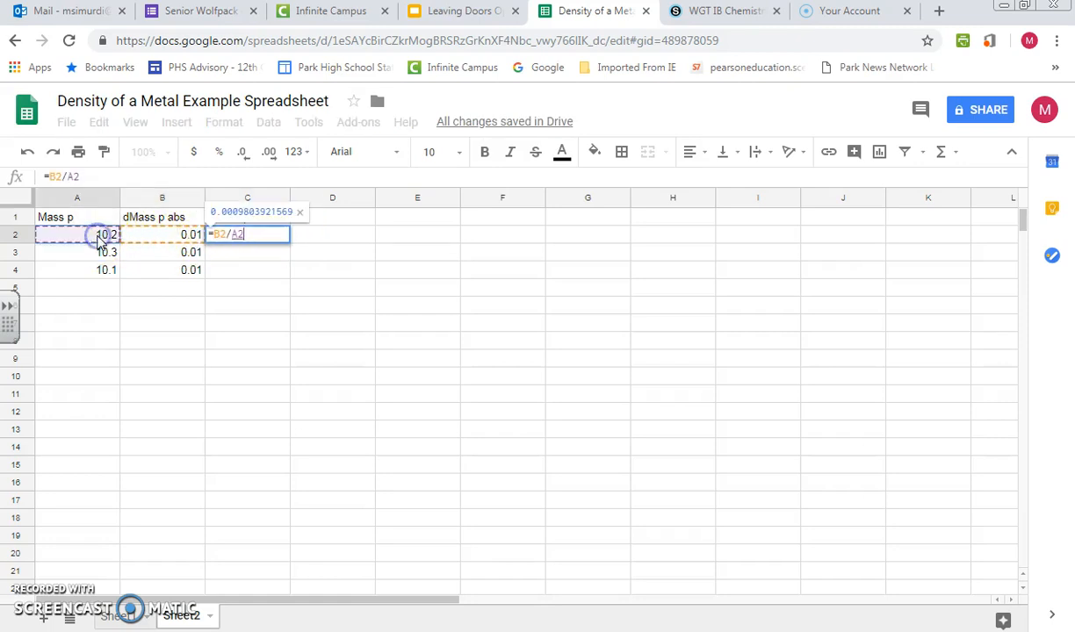
pyautogui.write('*')
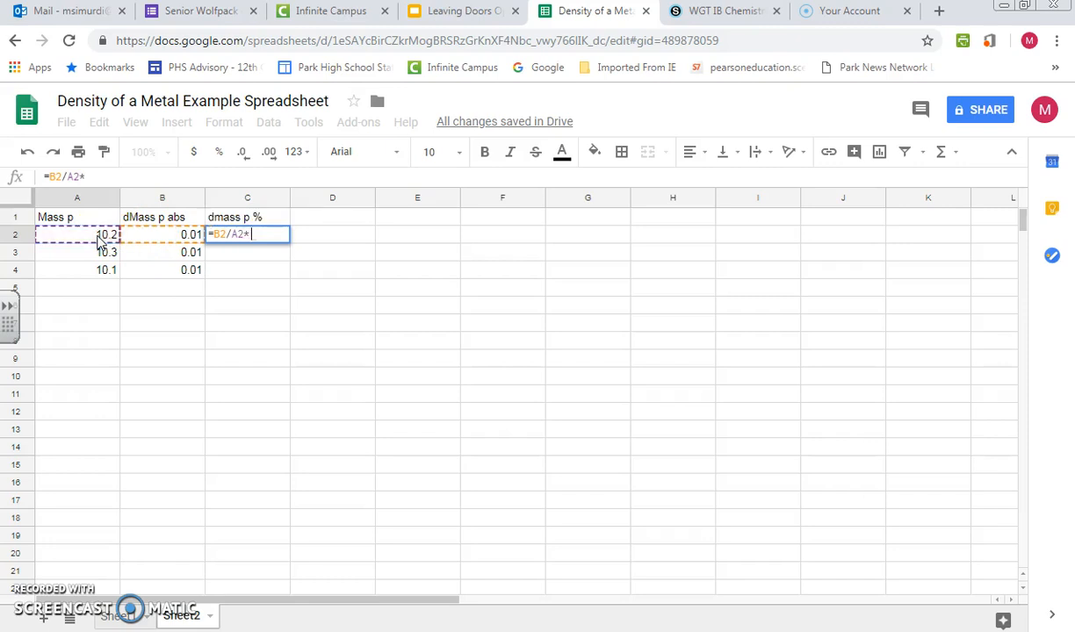
pyautogui.write('100')
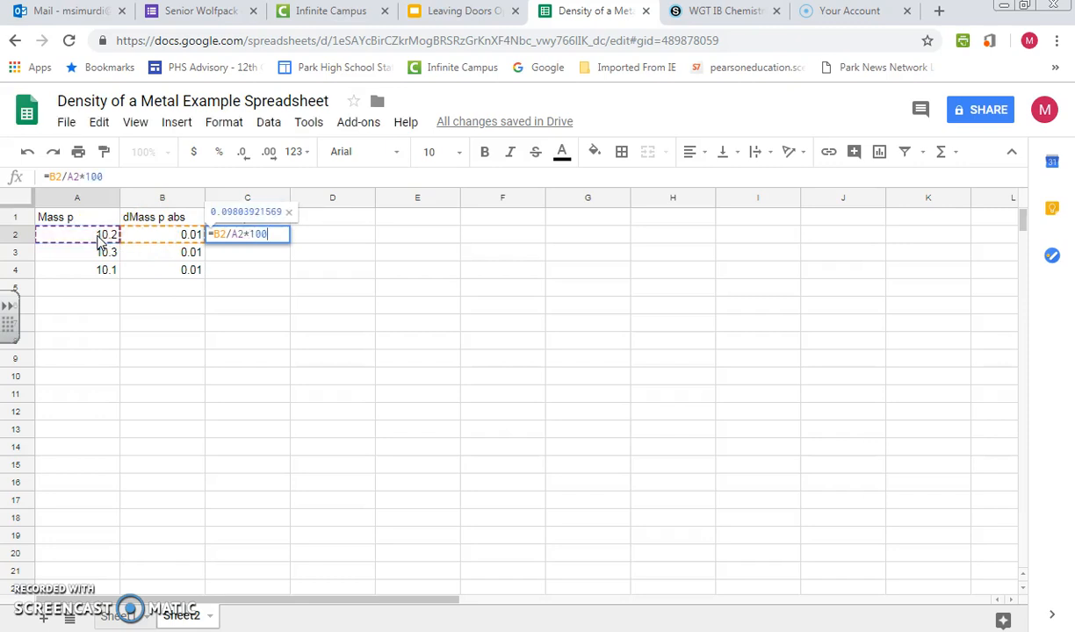
pyautogui.press('Return')
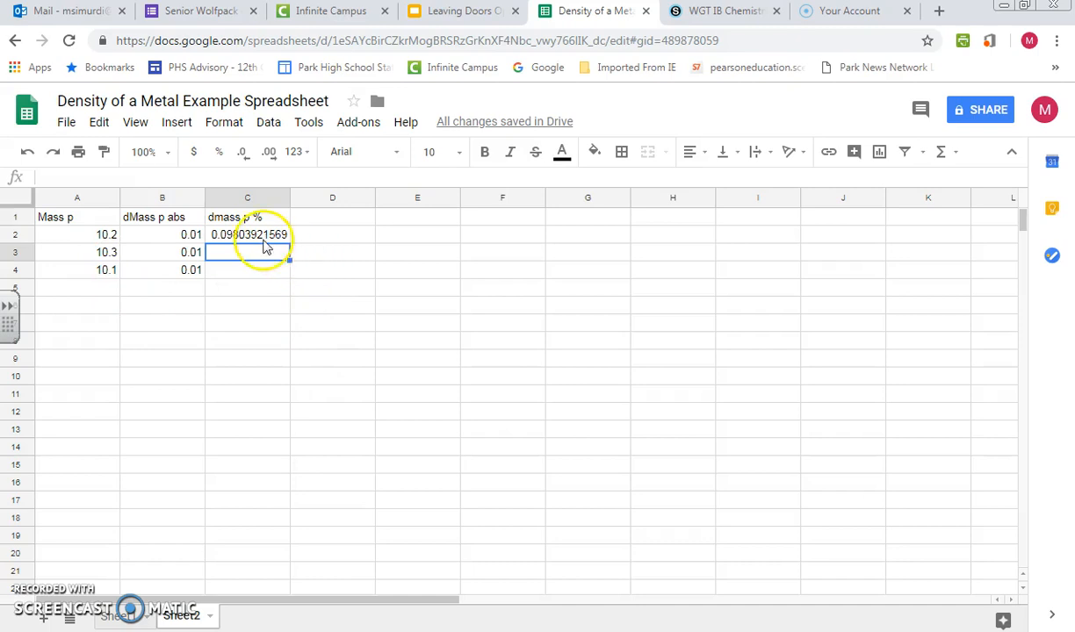
# Step: Fill the C2 formula down through C4 and check the row references in each cell
pyautogui.click(263, 237)
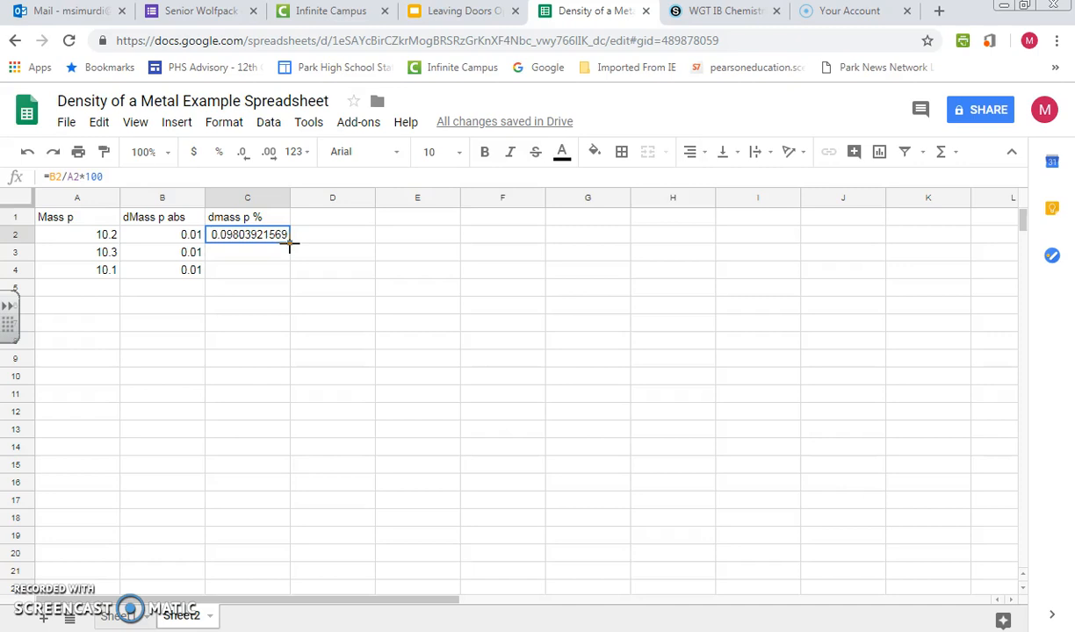
pyautogui.moveTo(289, 247); pyautogui.dragTo(288, 270)
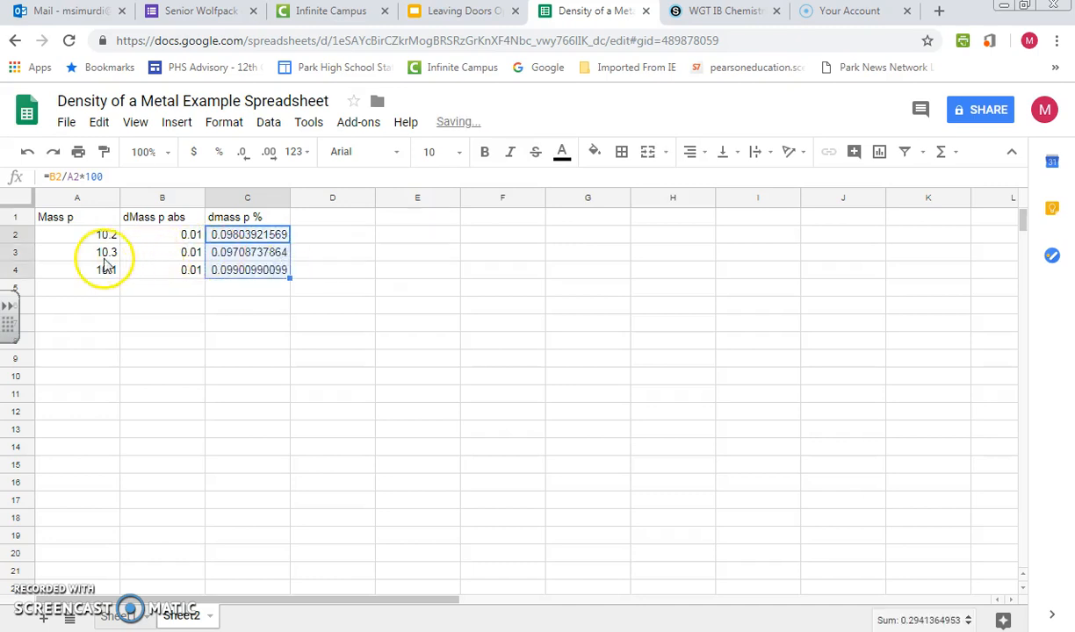
pyautogui.click(378, 253)
pyautogui.click(268, 238)
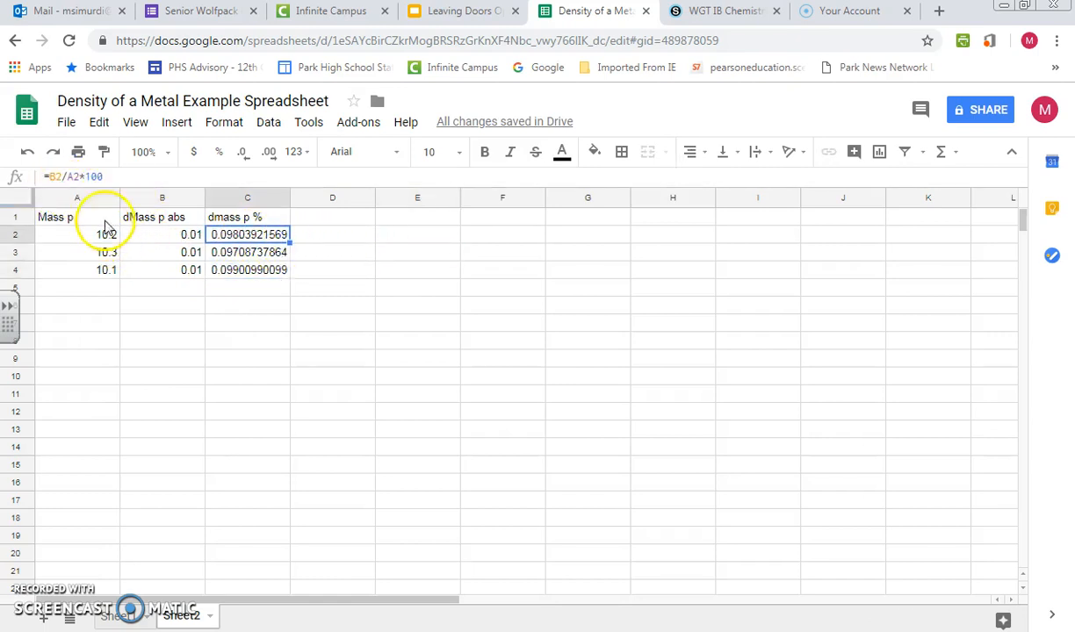
pyautogui.click(245, 252)
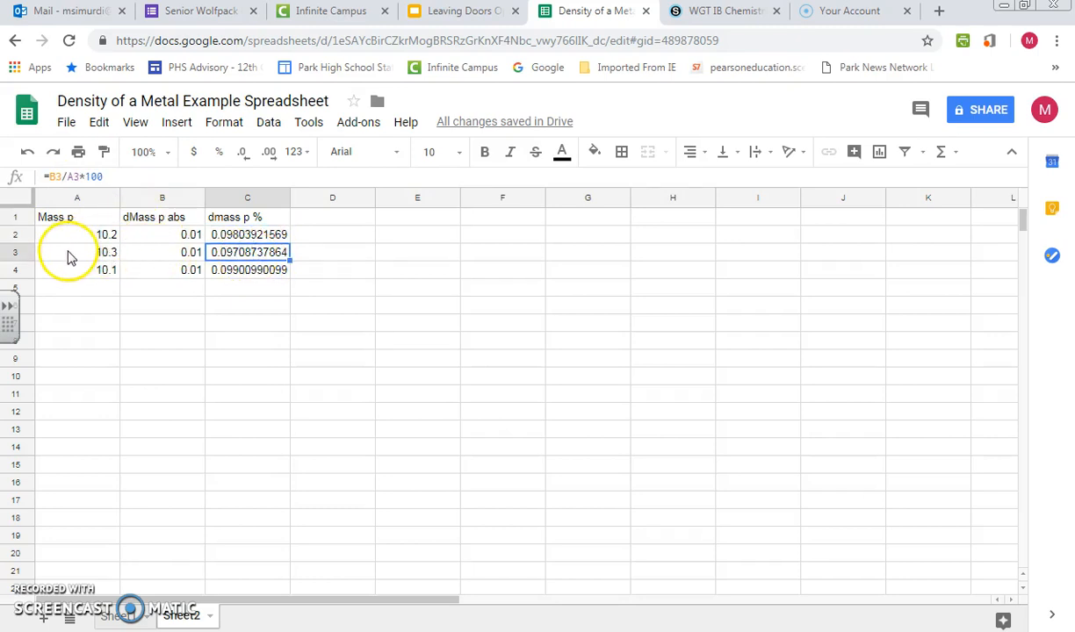
pyautogui.click(241, 272)
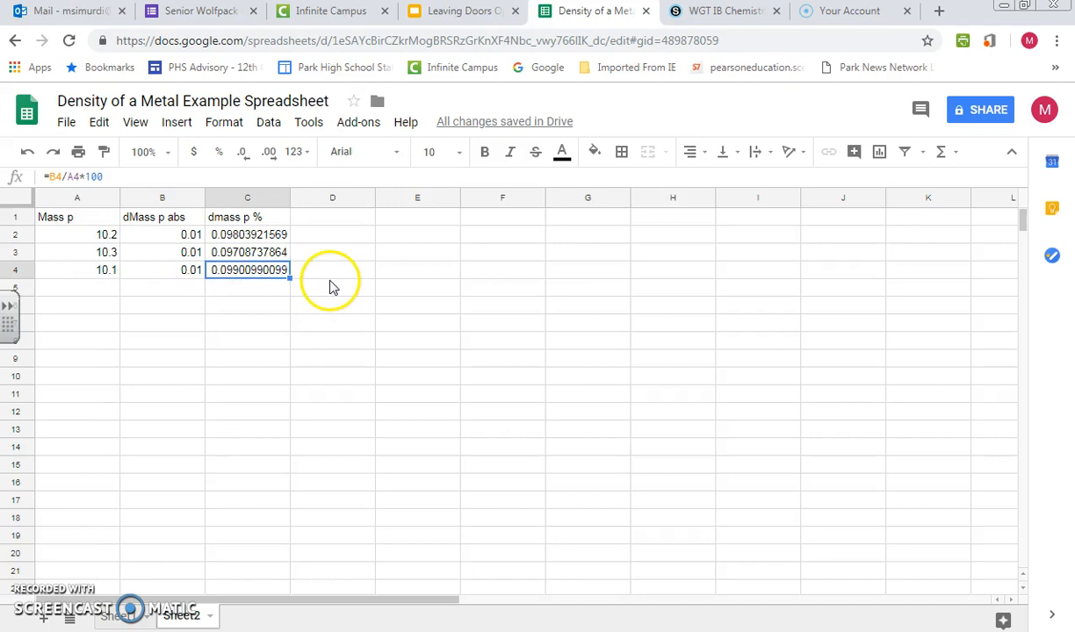
# Step: Head column D "Mass p + w" and enter 36.2, 36.5 and 36.1 in cells D2 to D4
pyautogui.click(325, 219)
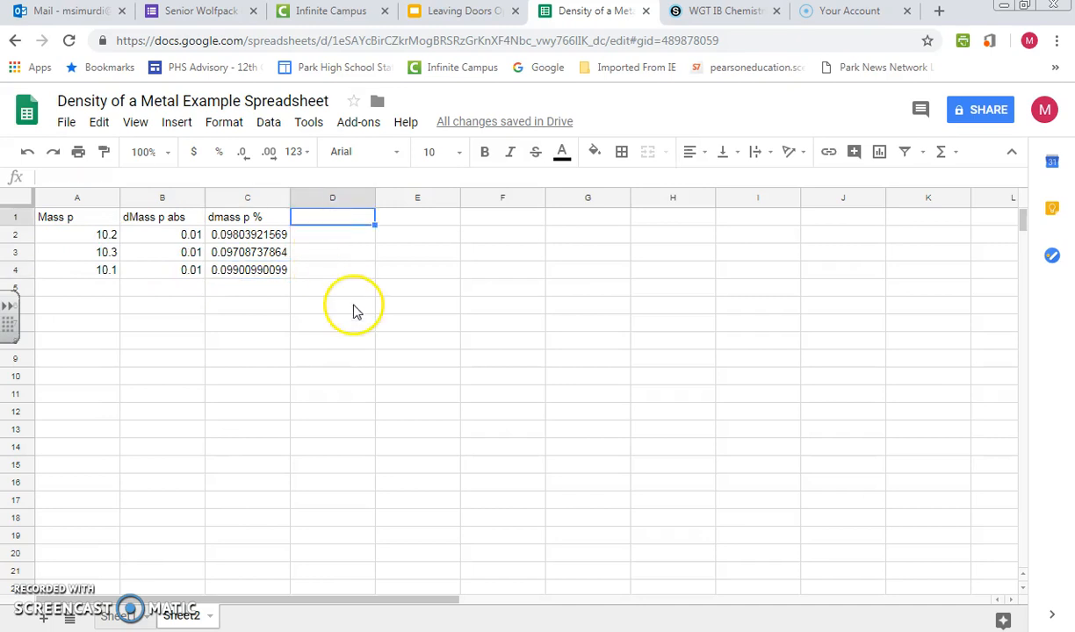
pyautogui.write('Mass p')
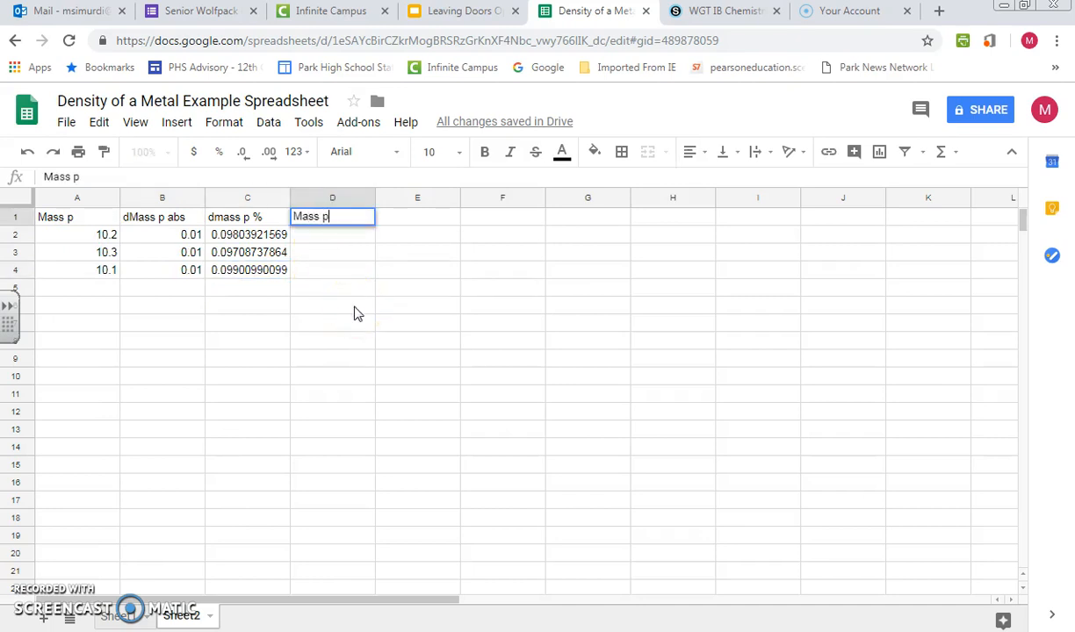
pyautogui.write(' + w')
pyautogui.press('Return')
pyautogui.write('36.2')
pyautogui.press('Return')
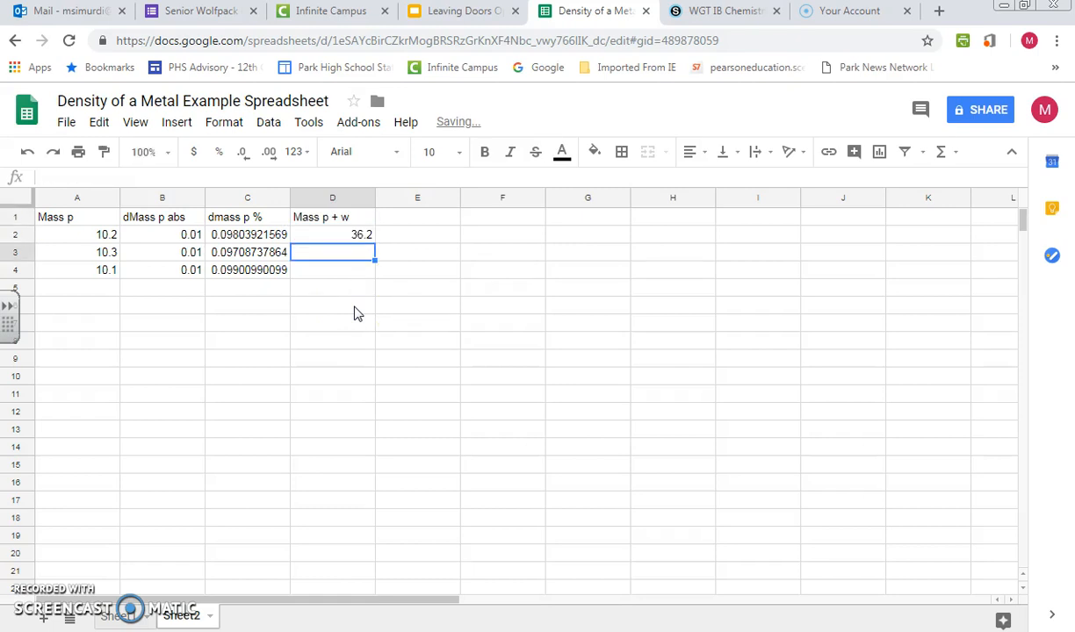
pyautogui.write('36.5')
pyautogui.press('Return')
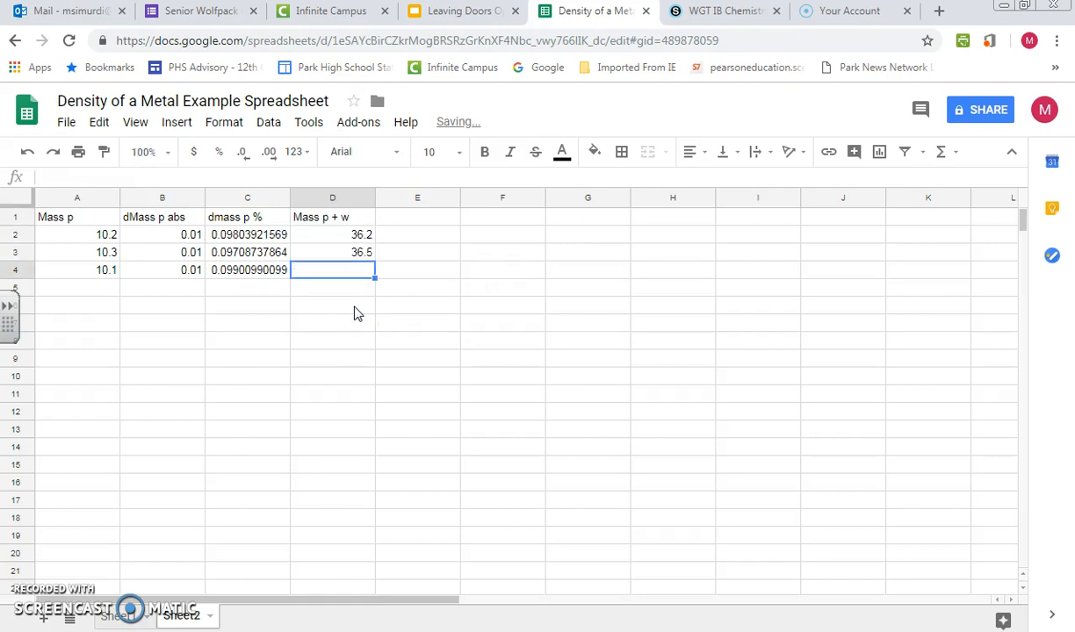
pyautogui.write('36.1')
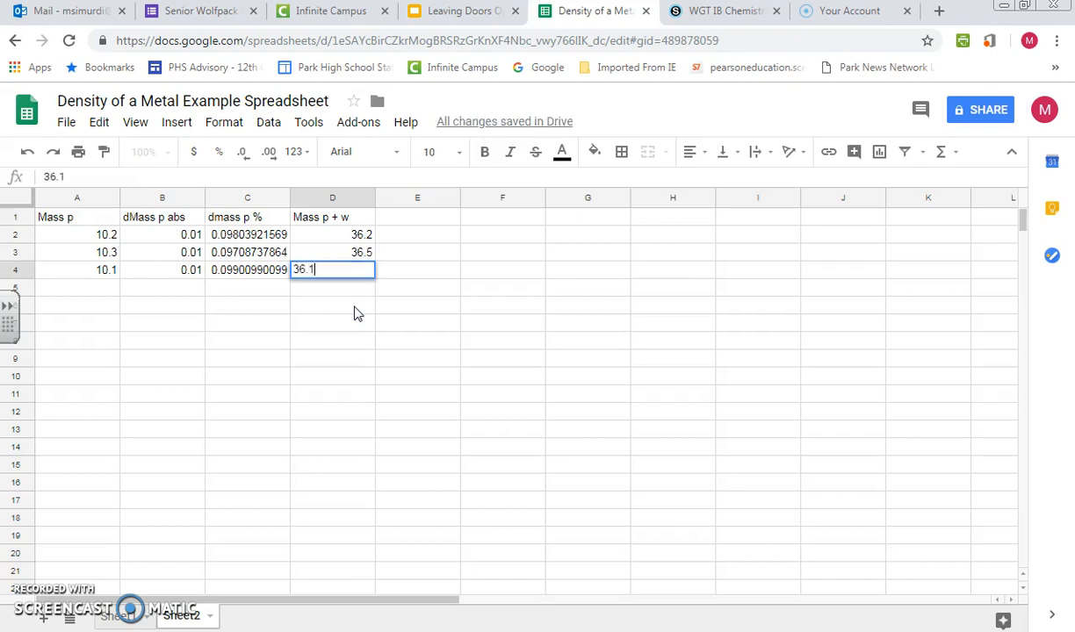
pyautogui.press('Tab')
# Step: Add the heading "dMass p + w abs" in cell E1 and widen column E slightly to fit it
pyautogui.press('Up')
pyautogui.press('Up')
pyautogui.press('Up')
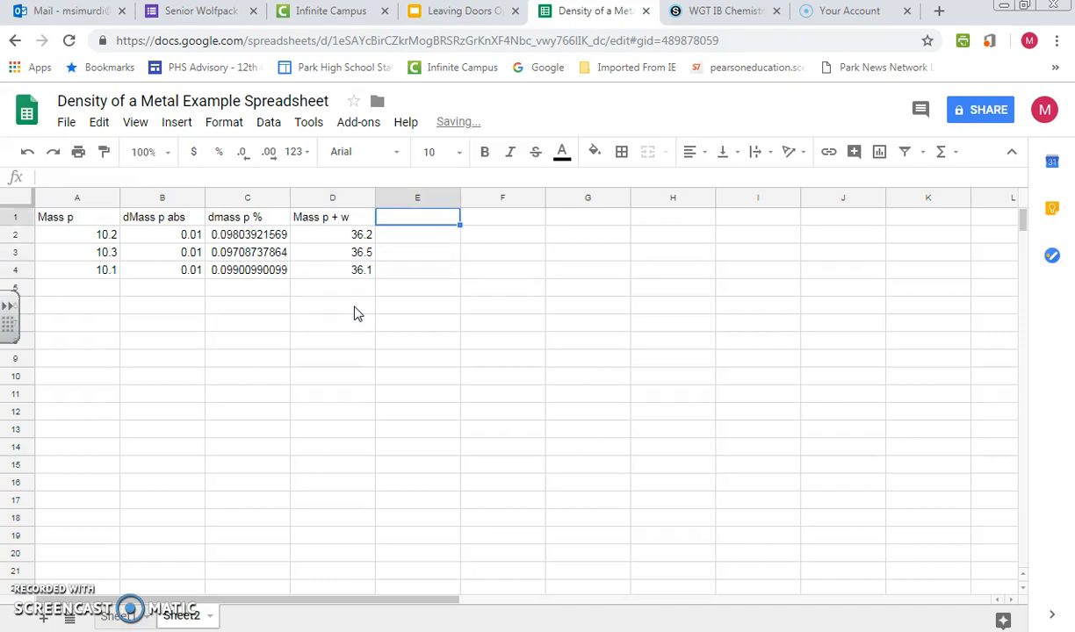
pyautogui.write('dMass p ')
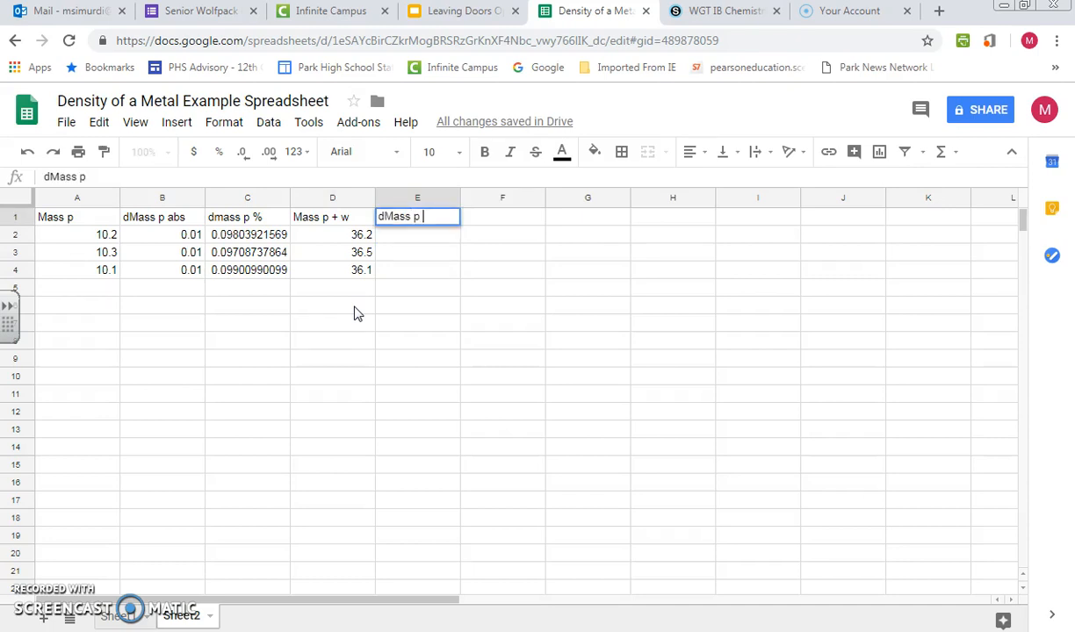
pyautogui.write('+ w abs')
pyautogui.click(463, 338)
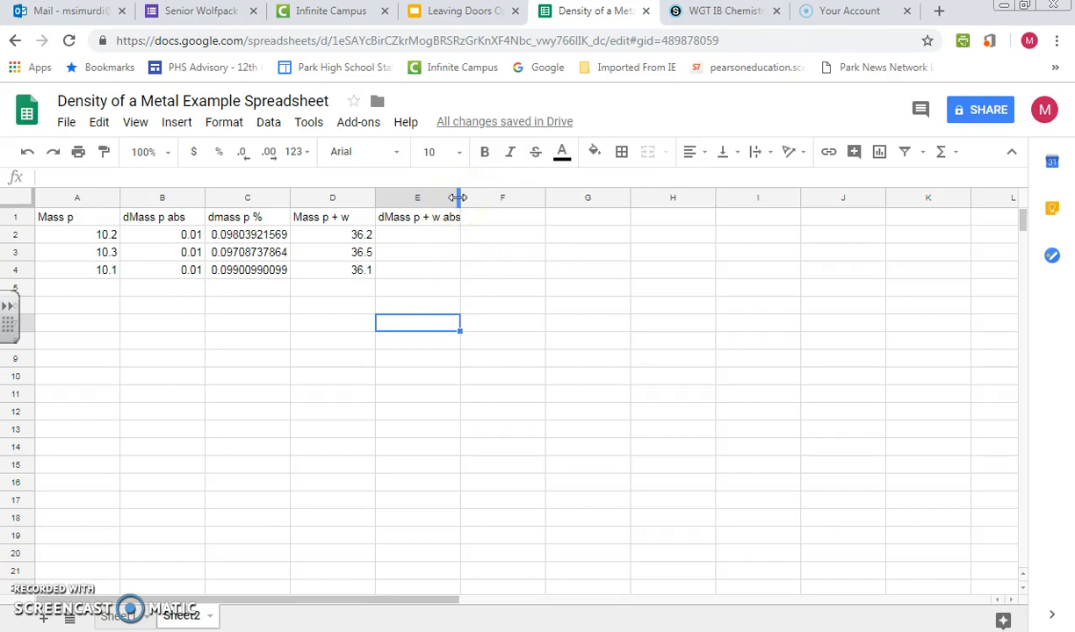
pyautogui.moveTo(457, 198); pyautogui.dragTo(462, 198)
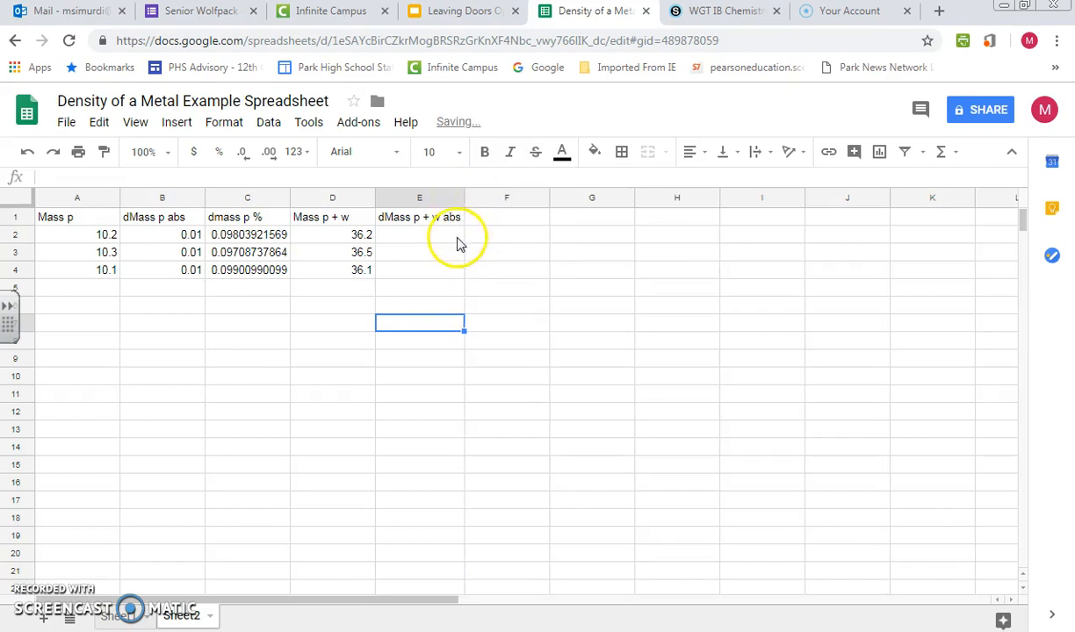
# Step: Enter the absolute uncertainty 0.01 in each of cells E2 to E4
pyautogui.click(447, 238)
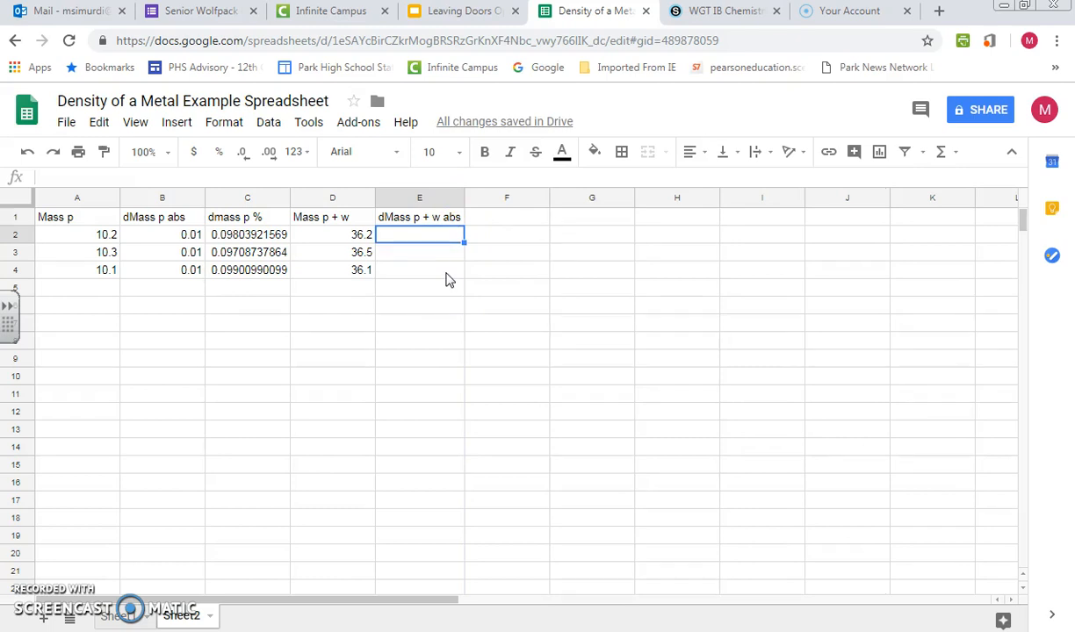
pyautogui.write('0.01')
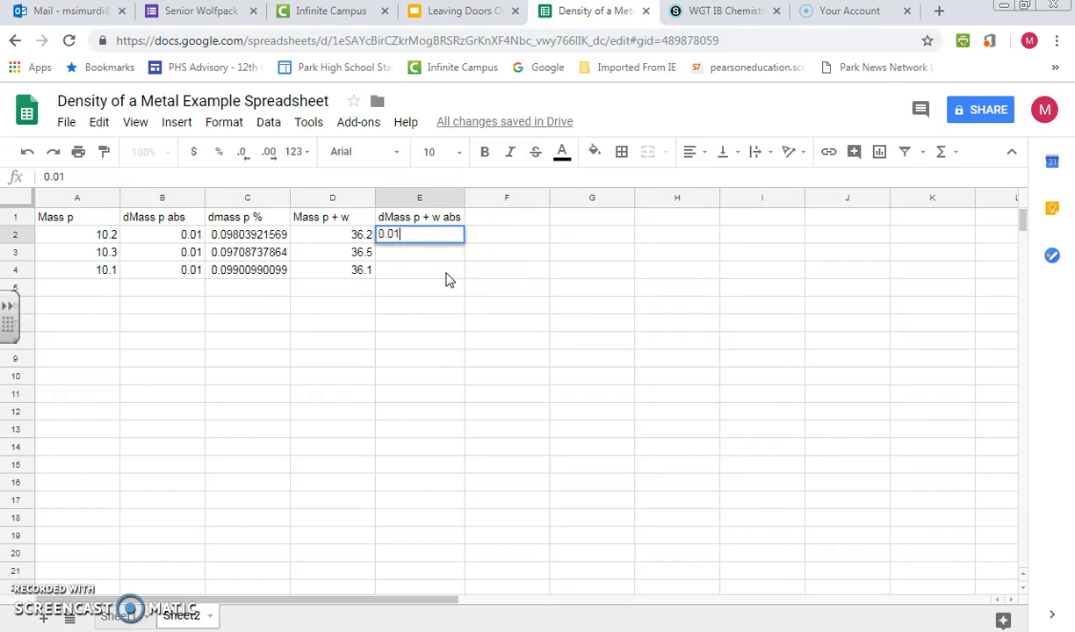
pyautogui.press('Return')
pyautogui.click(458, 245)
pyautogui.click(456, 235)
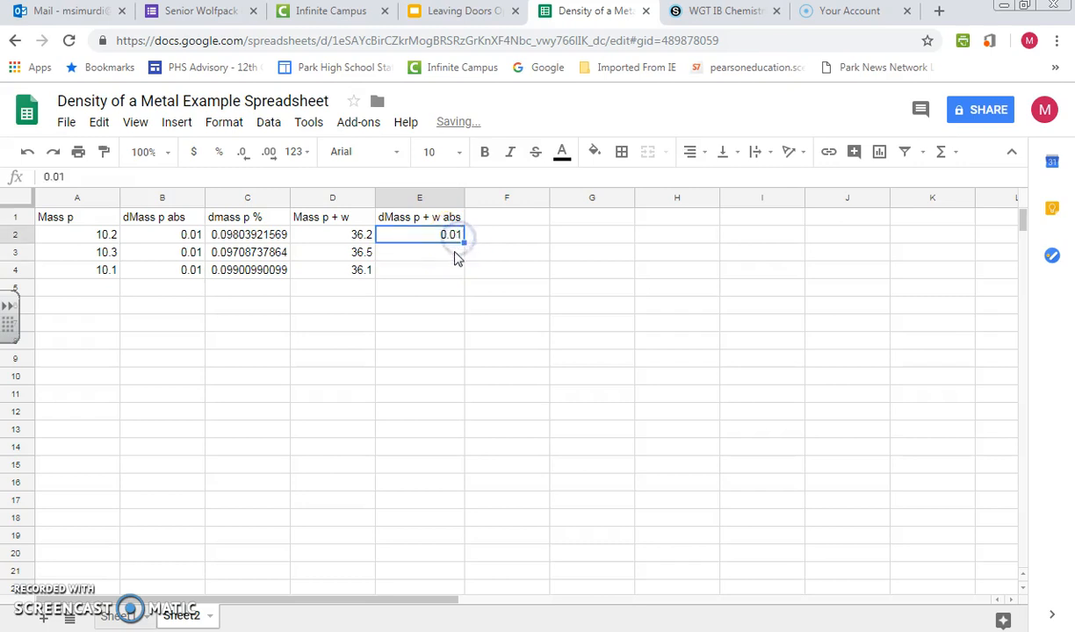
pyautogui.click(456, 253)
pyautogui.write('0.01')
pyautogui.press('Return')
pyautogui.write('0.01')
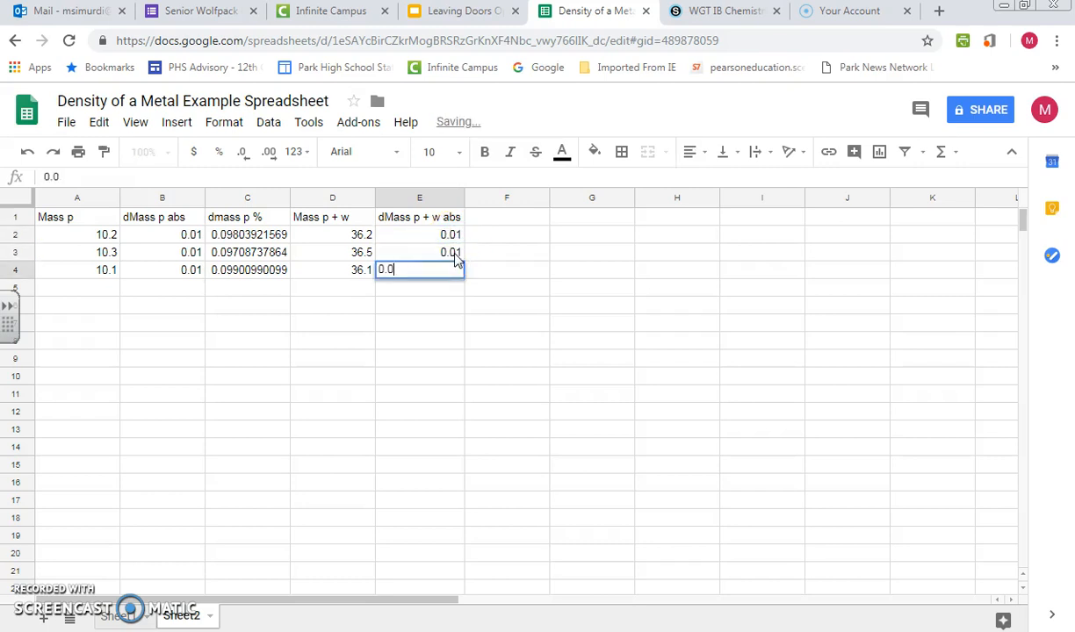
pyautogui.press('Tab')
# Step: Add the heading "dMass p + w %" in cell F1
pyautogui.click(478, 217)
pyautogui.write('dMass p ')
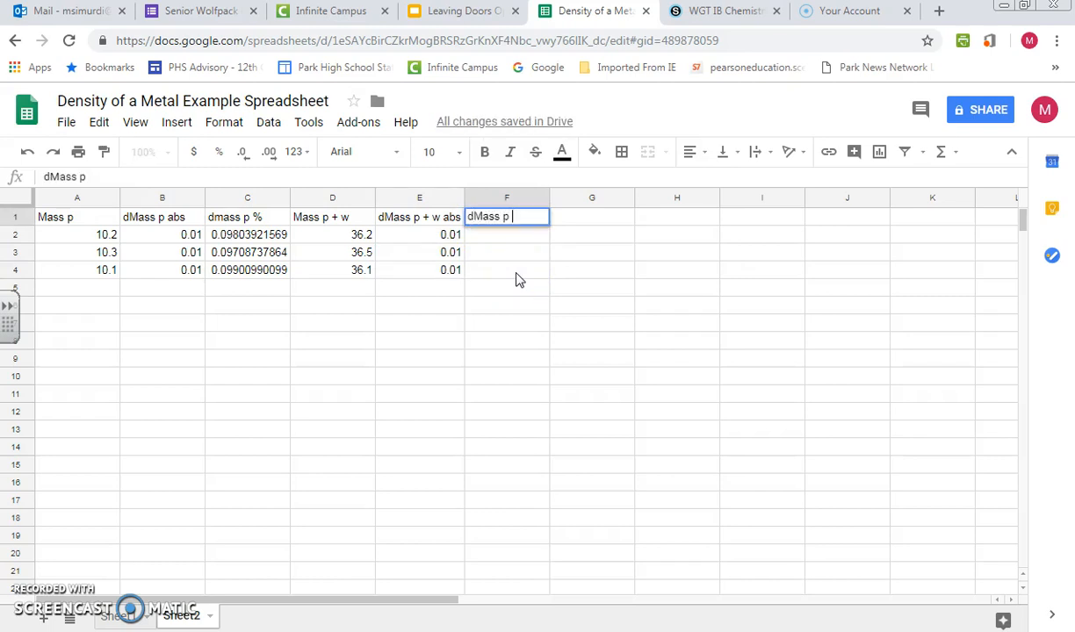
pyautogui.write('+ w %')
pyautogui.press('Return')
# Step: Enter the percent uncertainty formula =E2/D2*100 in cell F2 and fill it down through F4
pyautogui.write('=')
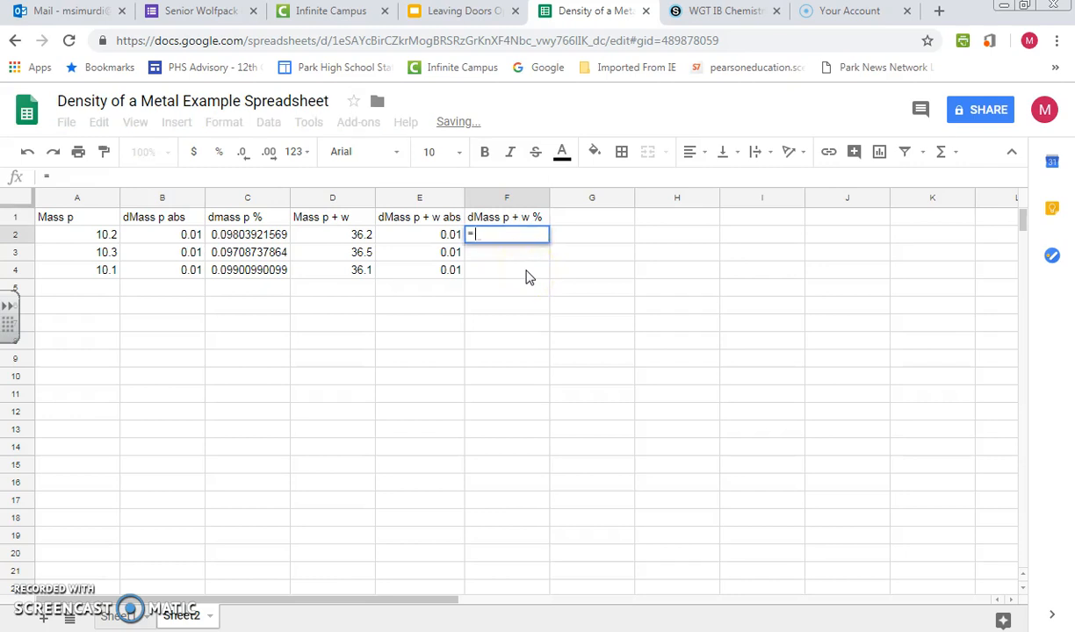
pyautogui.click(448, 235)
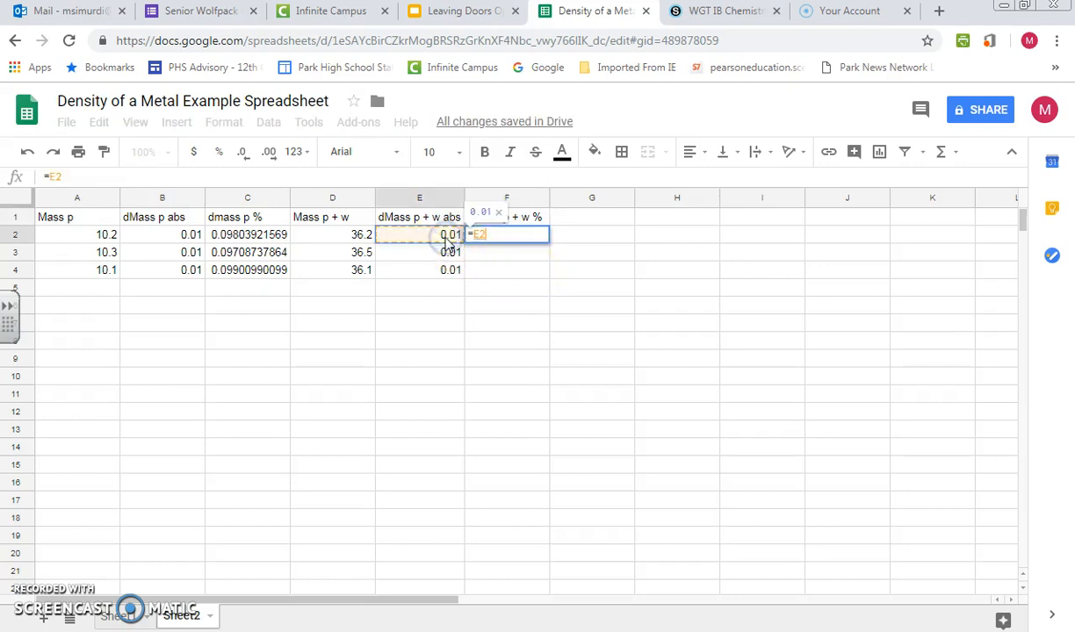
pyautogui.write('/')
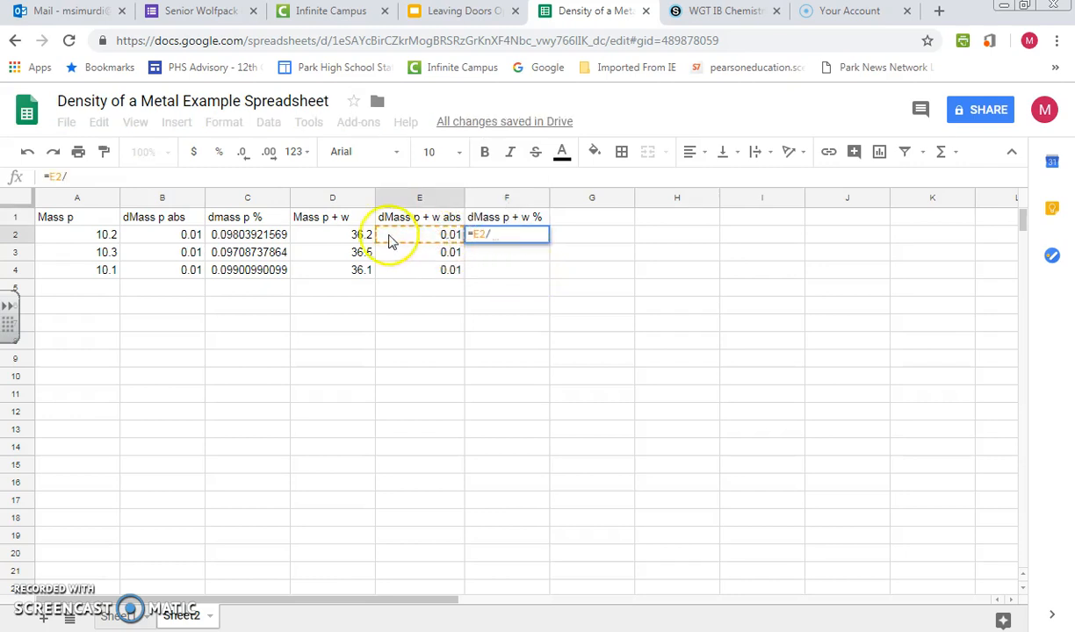
pyautogui.click(356, 236)
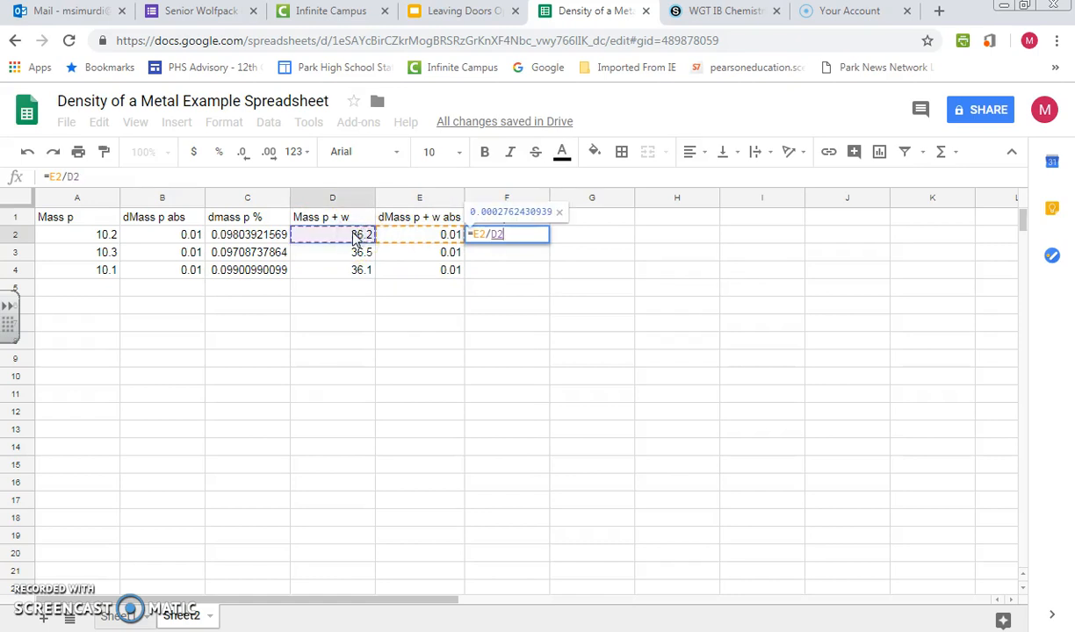
pyautogui.write('*100')
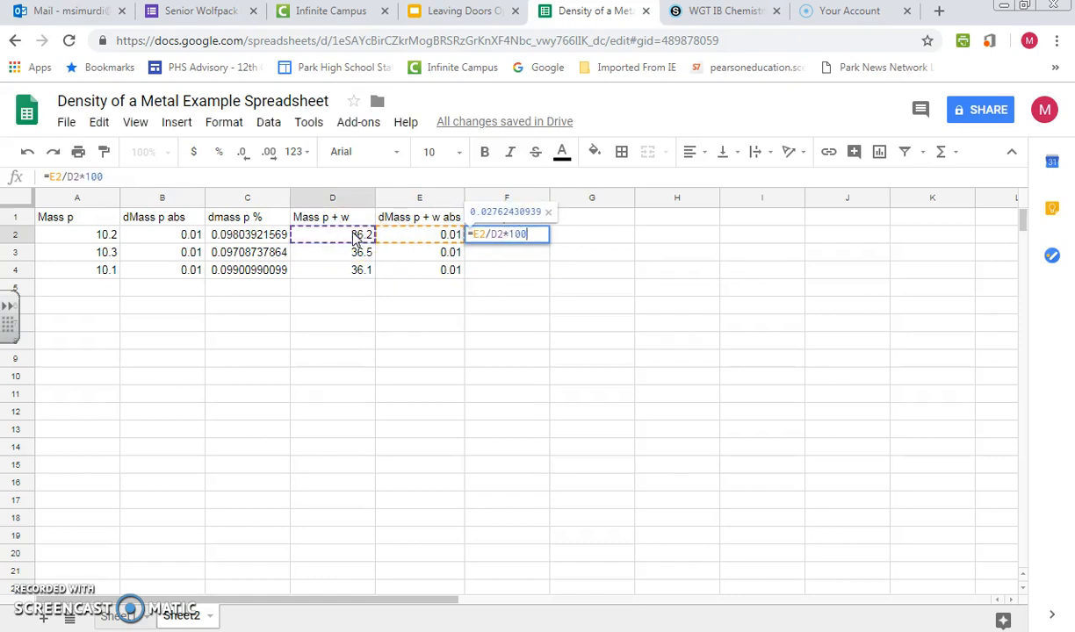
pyautogui.press('Return')
pyautogui.click(523, 235)
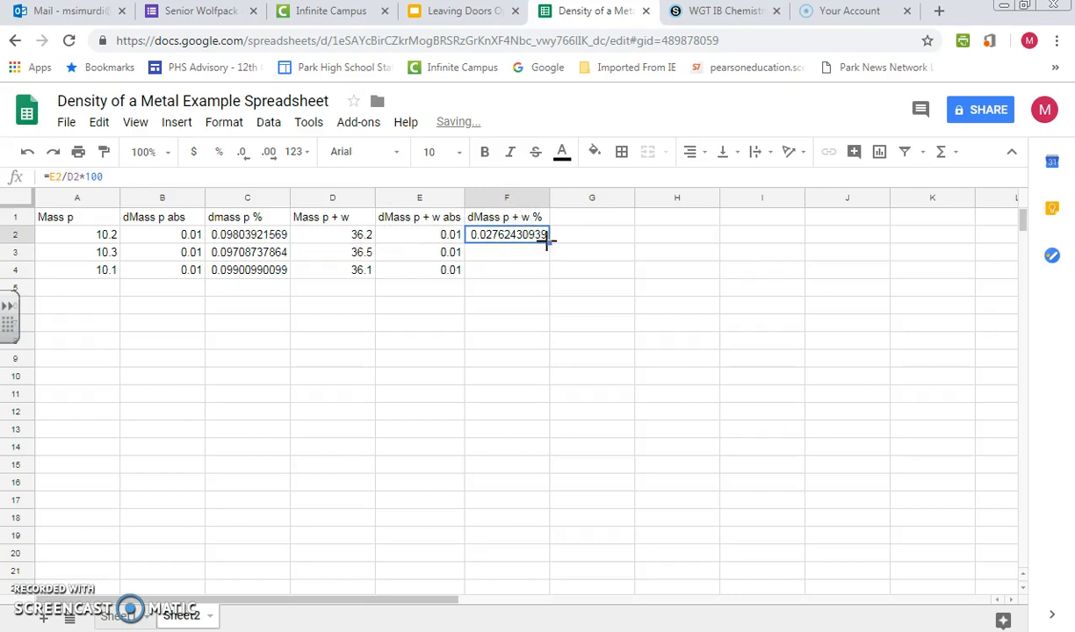
pyautogui.moveTo(550, 242); pyautogui.dragTo(537, 273)
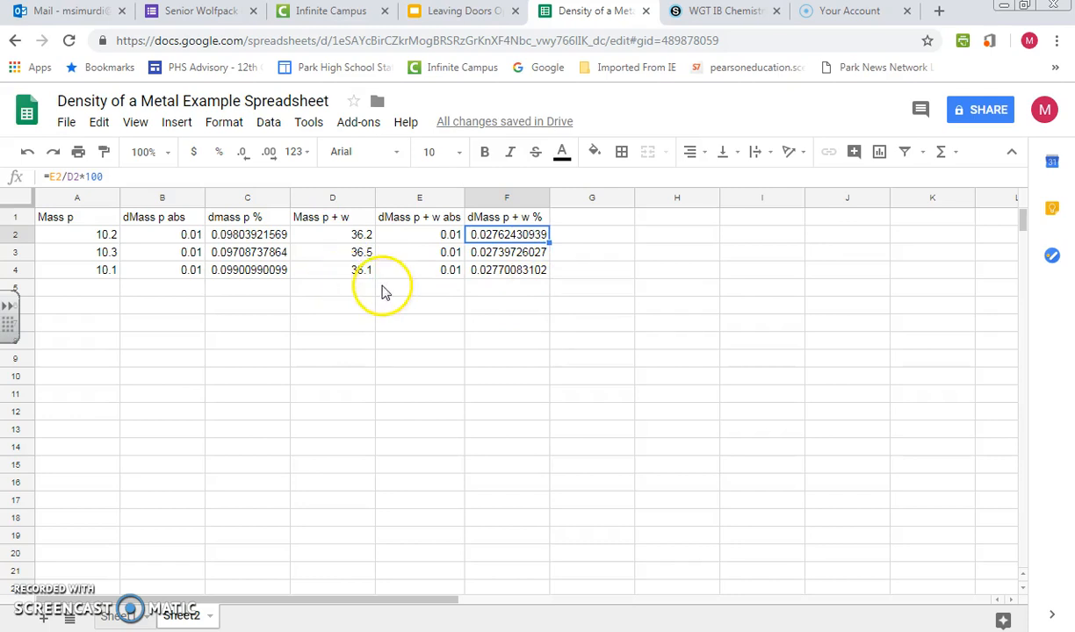
# Step: Add the heading "Mass w" in cell G1
pyautogui.click(587, 220)
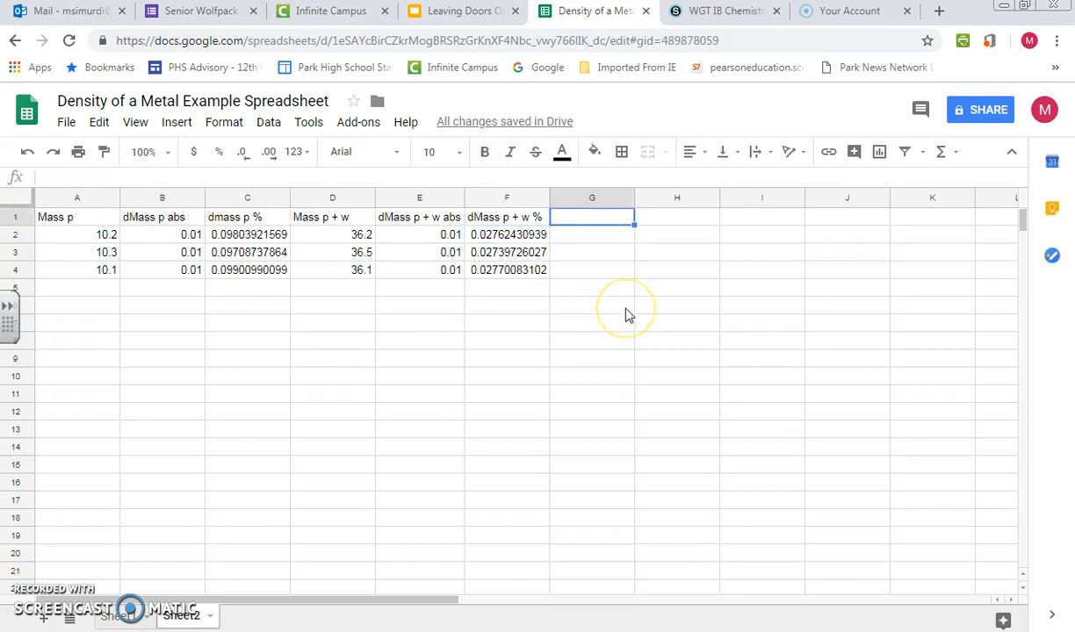
pyautogui.write('Mass w')
pyautogui.press('Return')
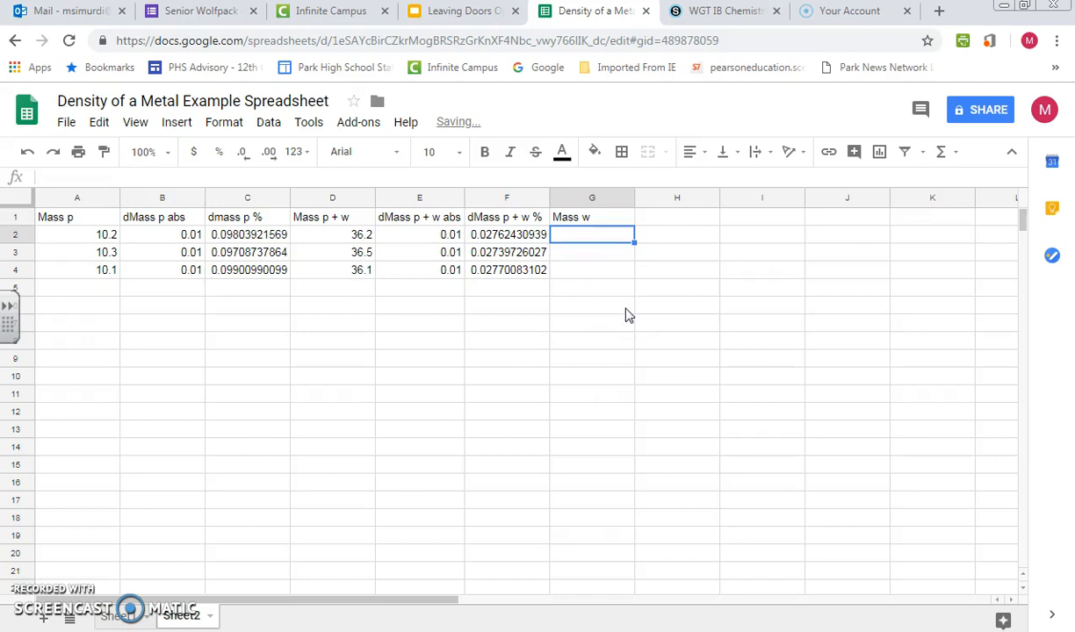
# Step: Calculate the water mass with =D2-A2 in cell G2 and fill the formula down through G4
pyautogui.write('=')
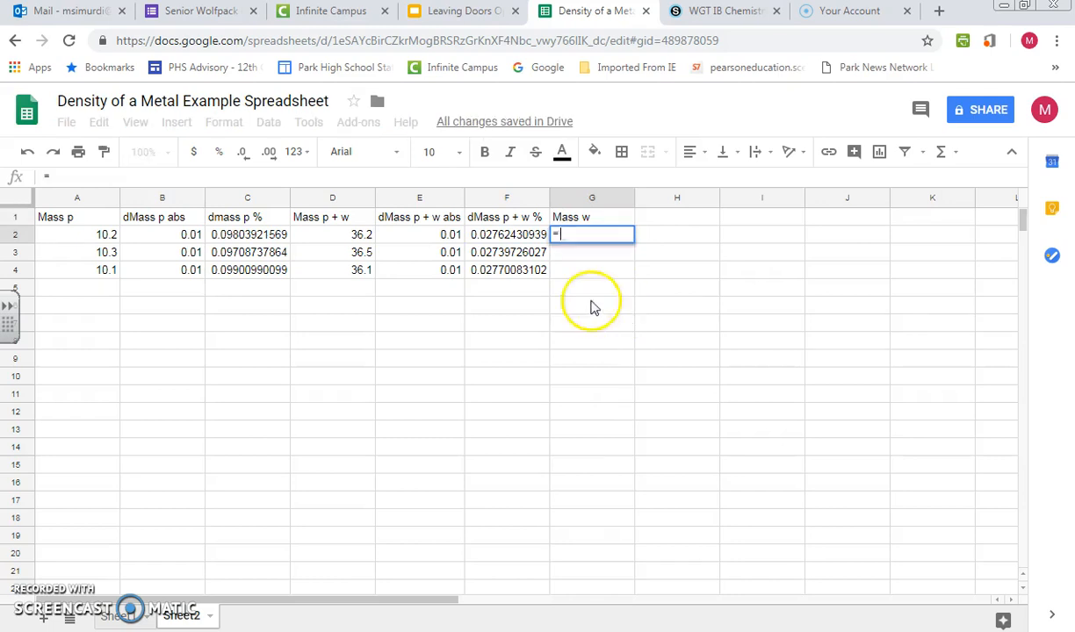
pyautogui.click(349, 237)
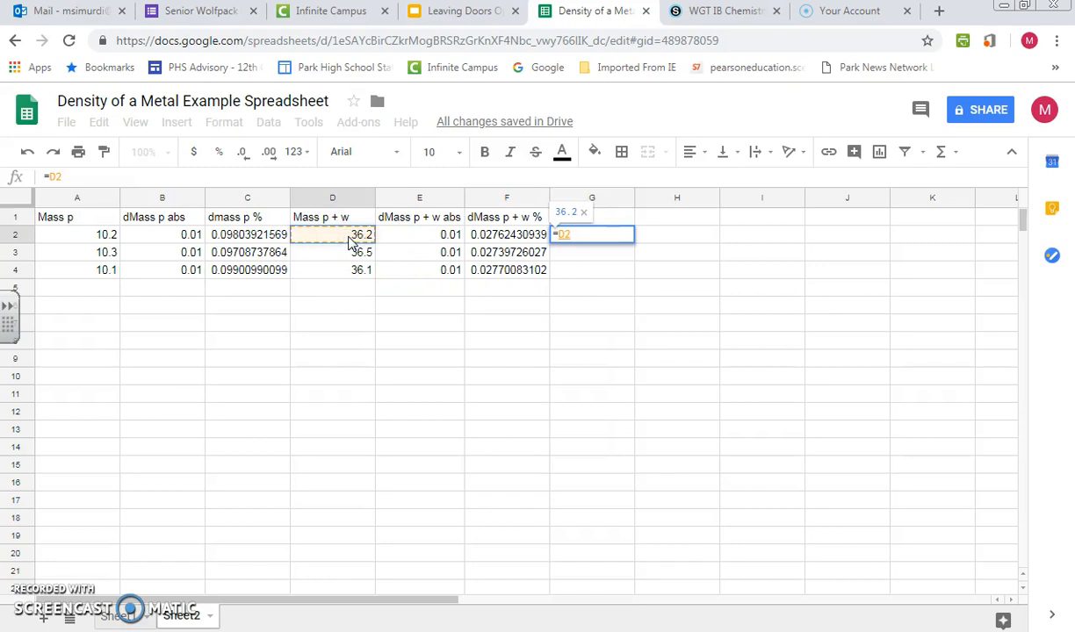
pyautogui.write('-')
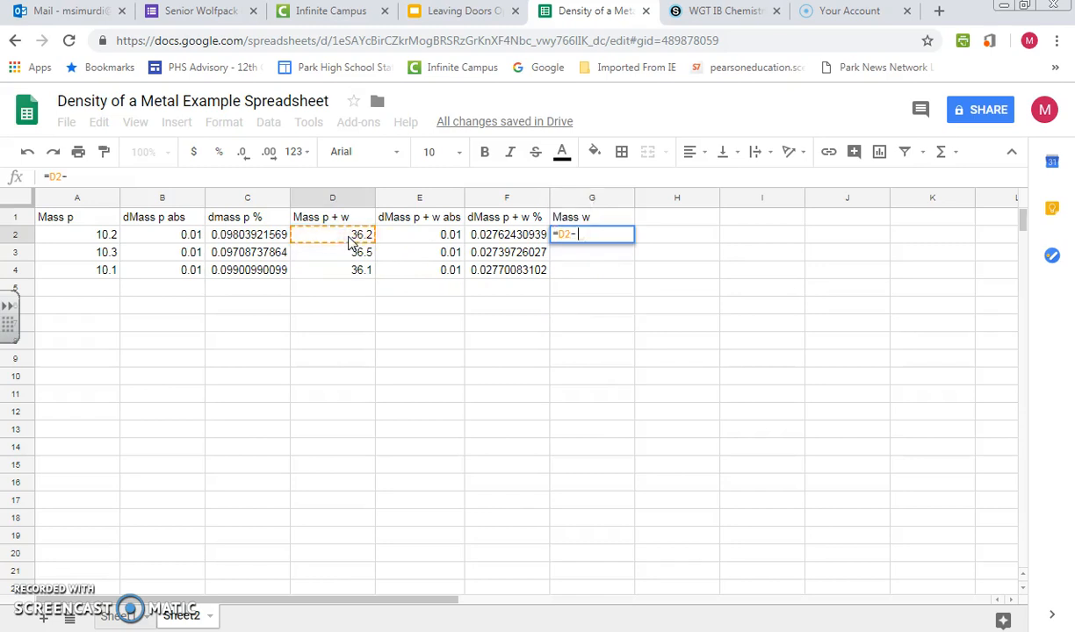
pyautogui.click(75, 237)
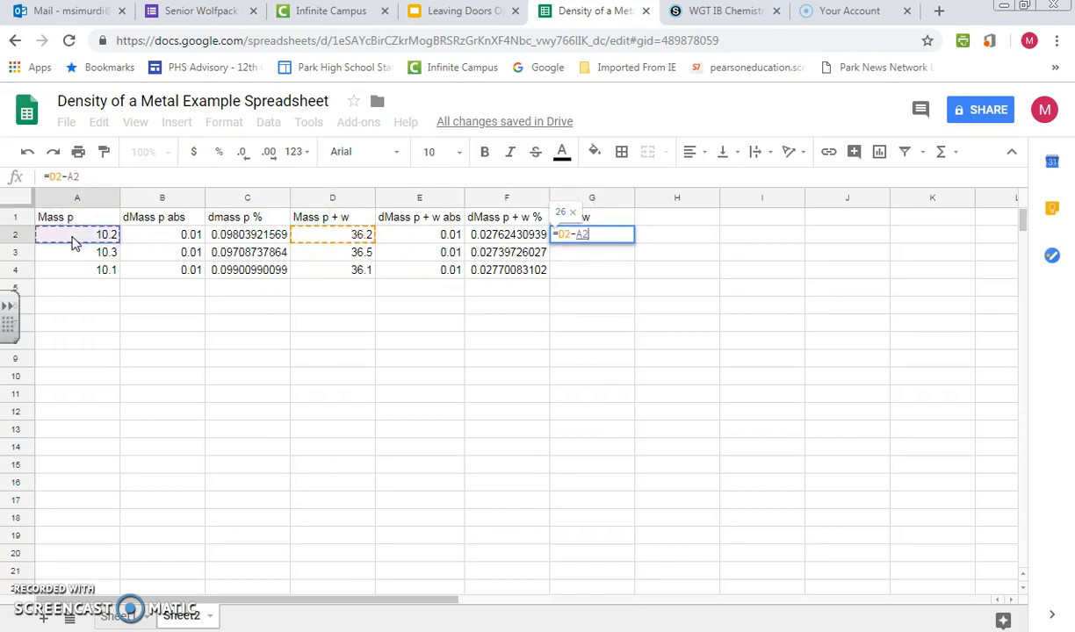
pyautogui.press('Return')
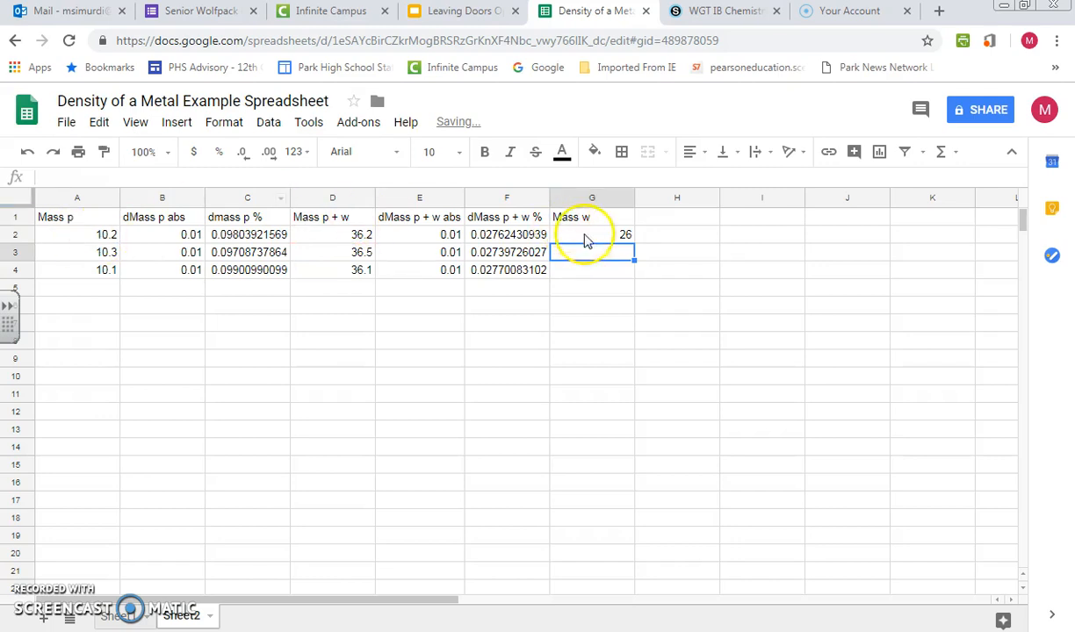
pyautogui.click(584, 235)
pyautogui.doubleClick(632, 244)
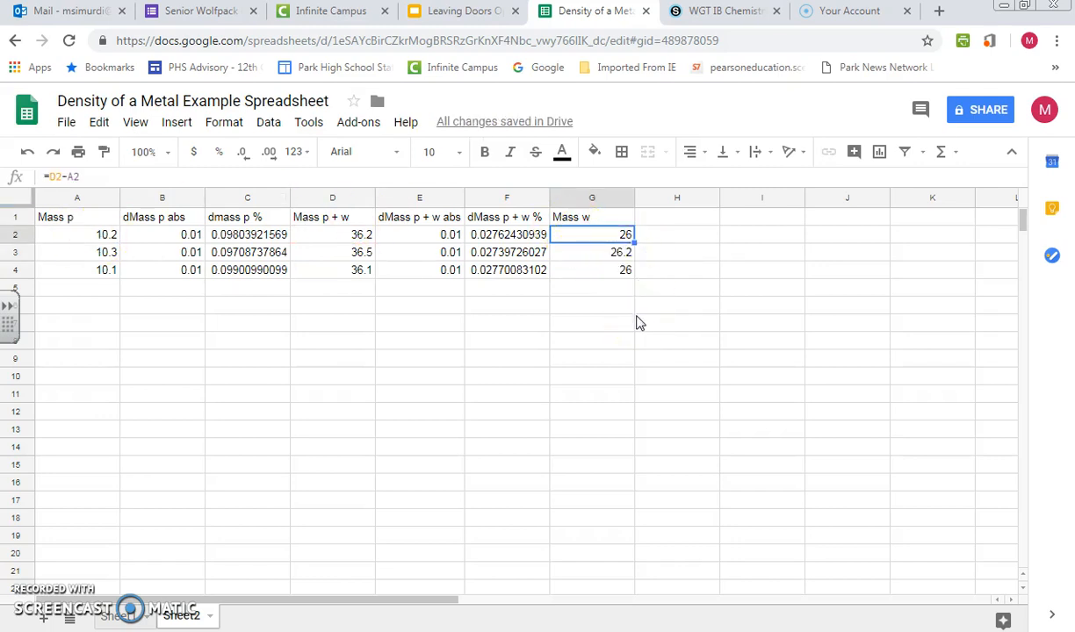
# Step: Add the heading "dMass abs" in cell H1
pyautogui.click(667, 215)
pyautogui.write('dMass abs')
pyautogui.click(649, 234)
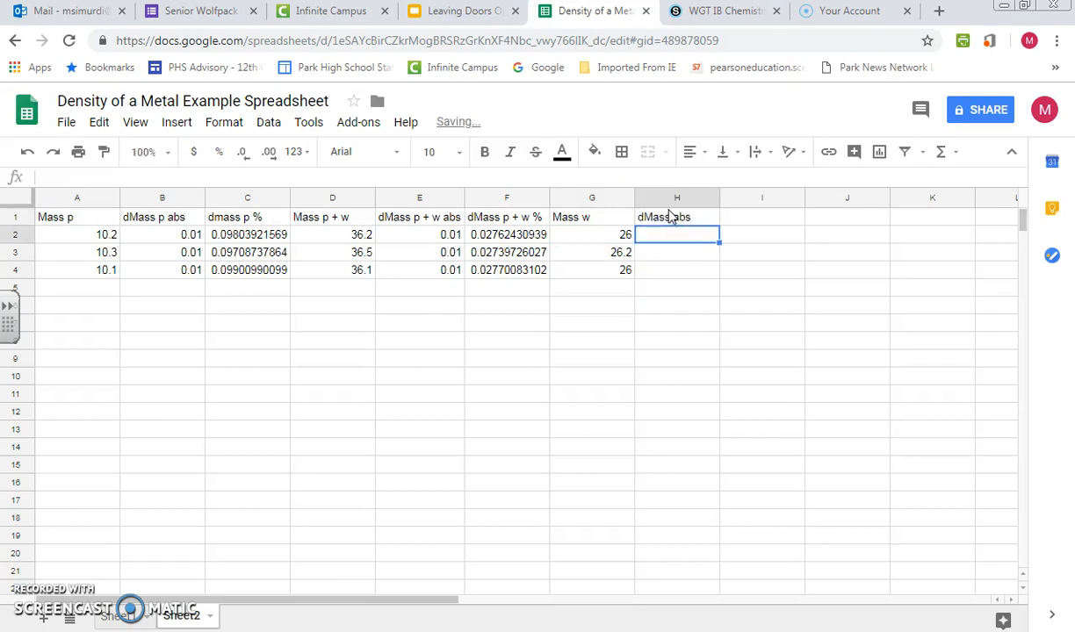
# Step: Enter =E2+B2 in cell H2 to add the absolute uncertainties and fill it down through H4
pyautogui.click(343, 239)
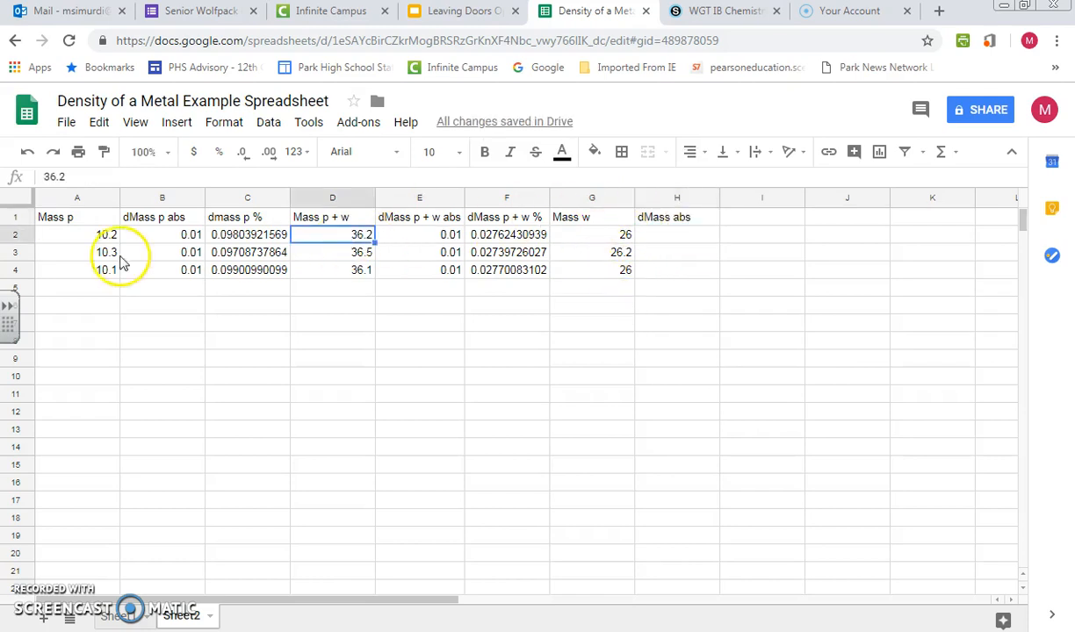
pyautogui.click(105, 234)
pyautogui.click(681, 234)
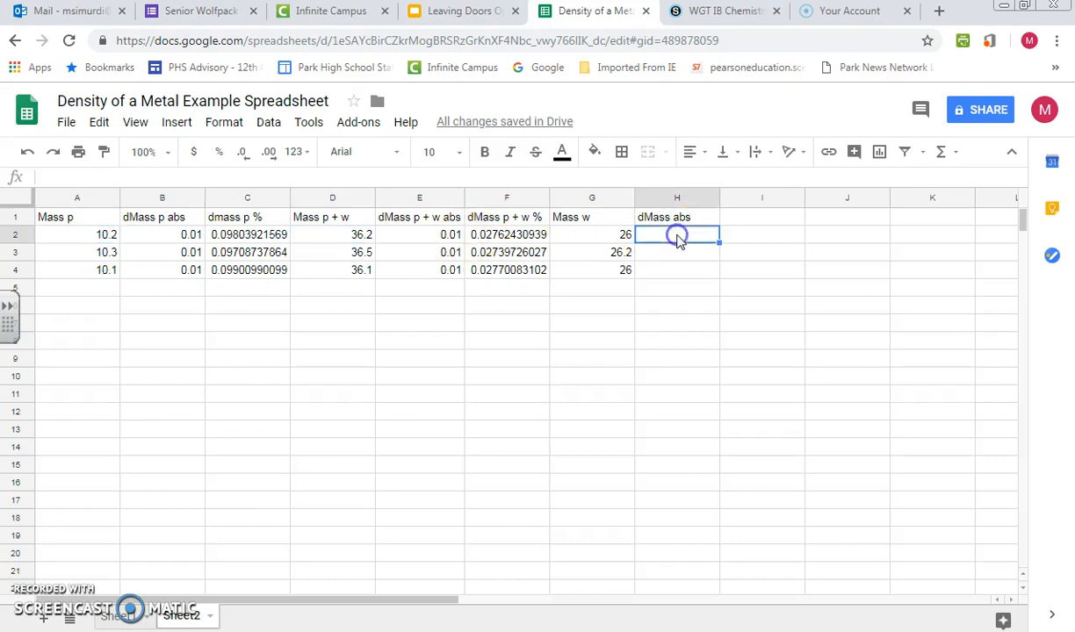
pyautogui.write('=')
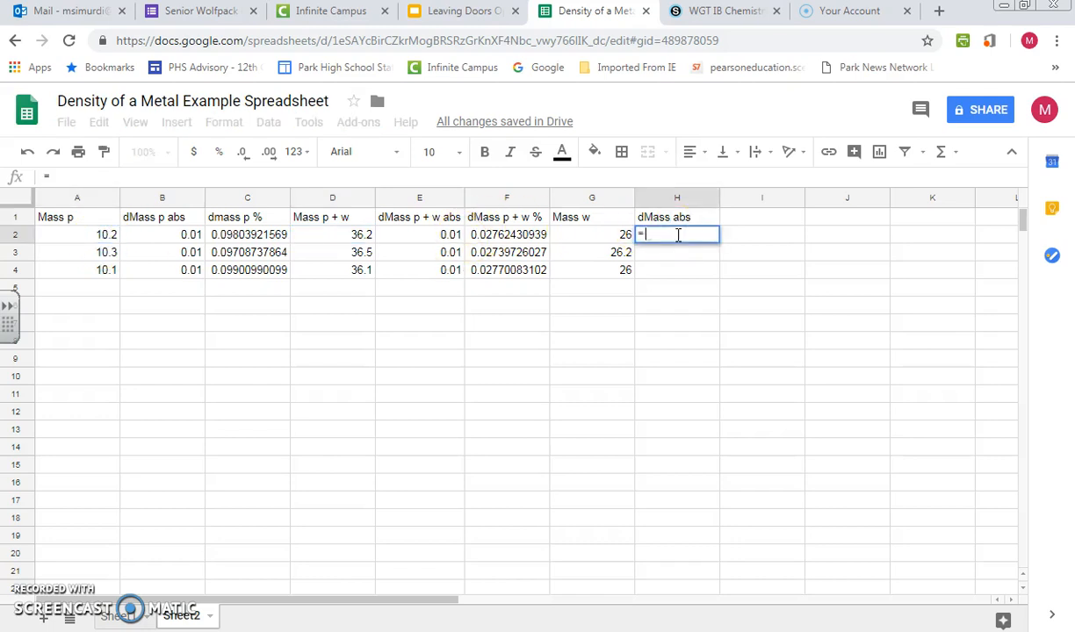
pyautogui.click(448, 235)
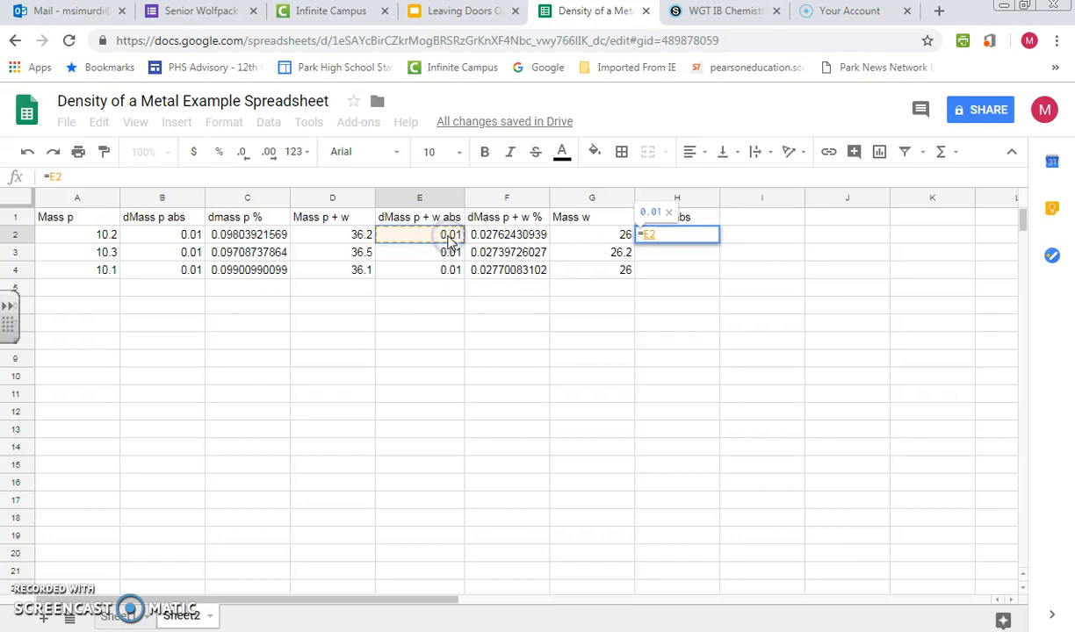
pyautogui.write('+')
pyautogui.click(181, 236)
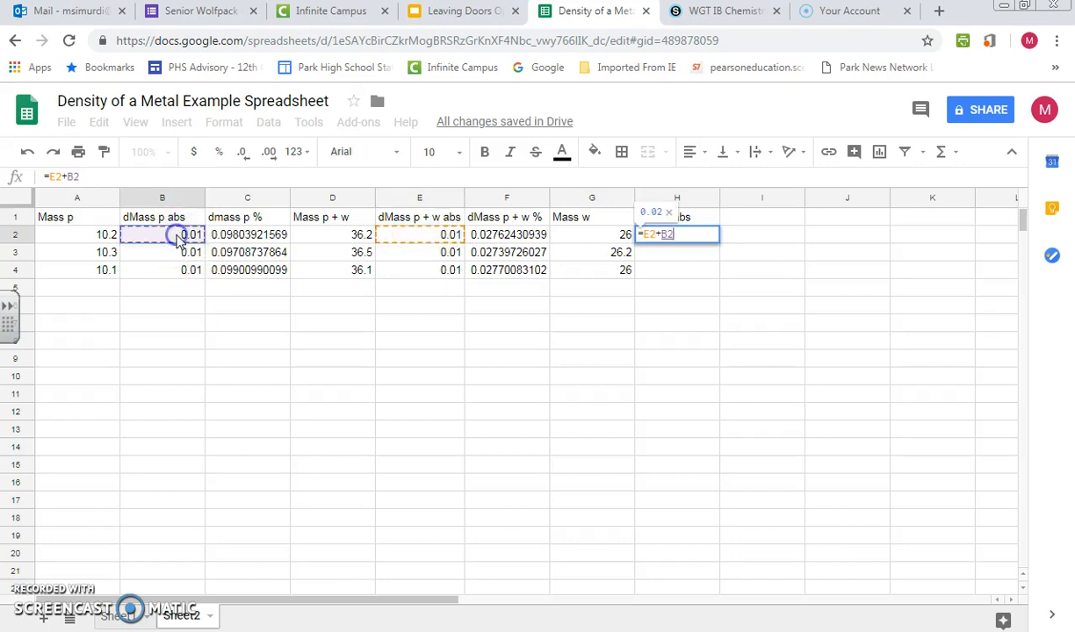
pyautogui.press('Return')
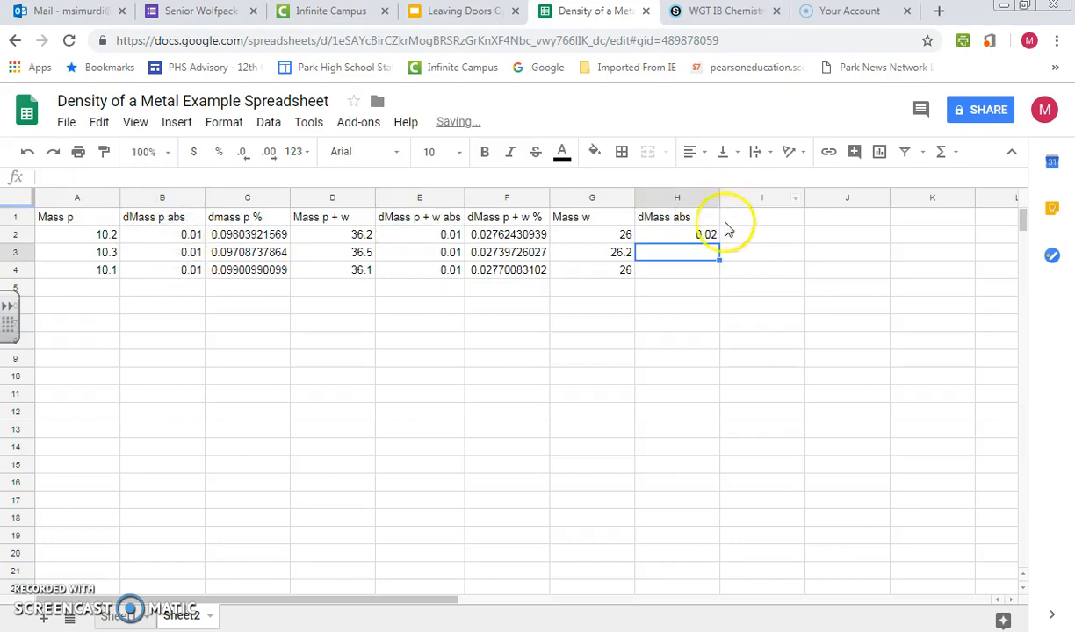
pyautogui.click(702, 235)
pyautogui.moveTo(719, 242); pyautogui.dragTo(714, 271)
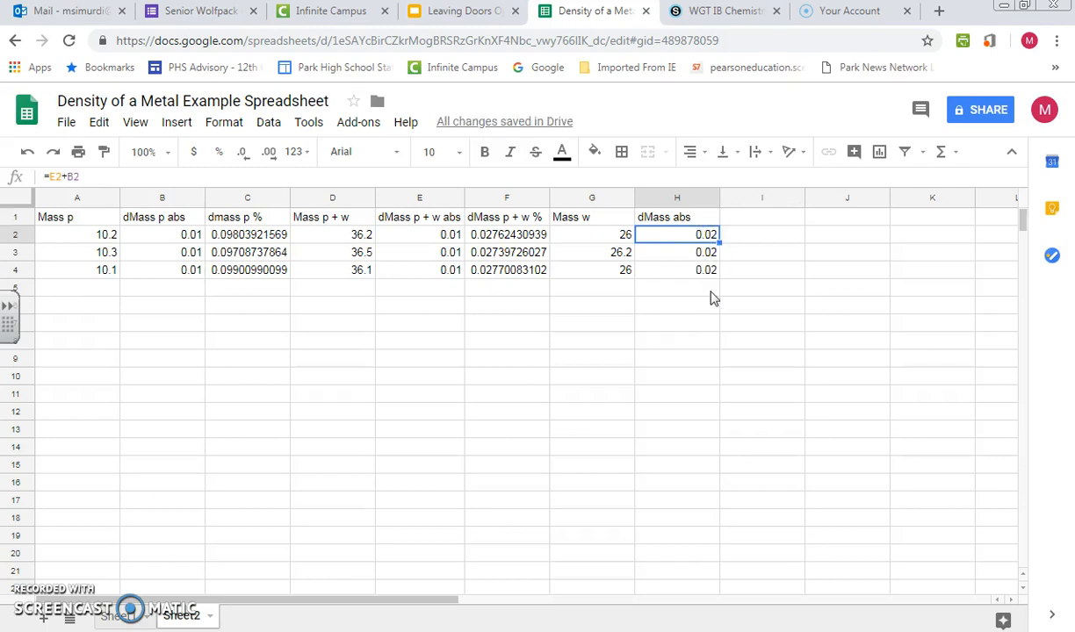
# Step: Add the heading "dMass w %" in cell I1 and correct the H1 heading to "dMass w abs"
pyautogui.click(741, 221)
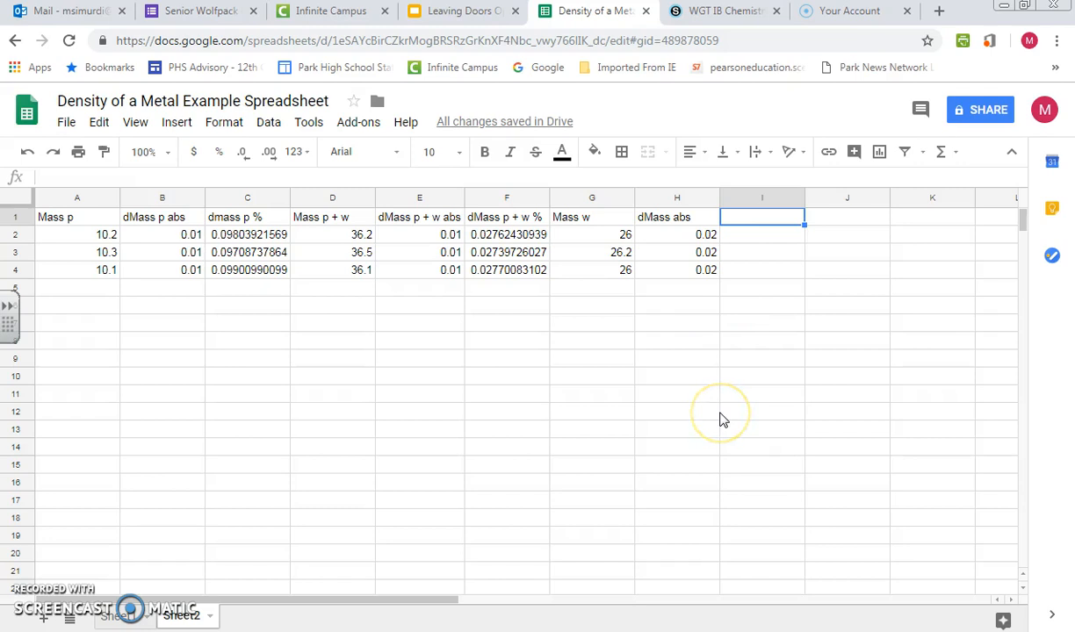
pyautogui.write('dMass w %')
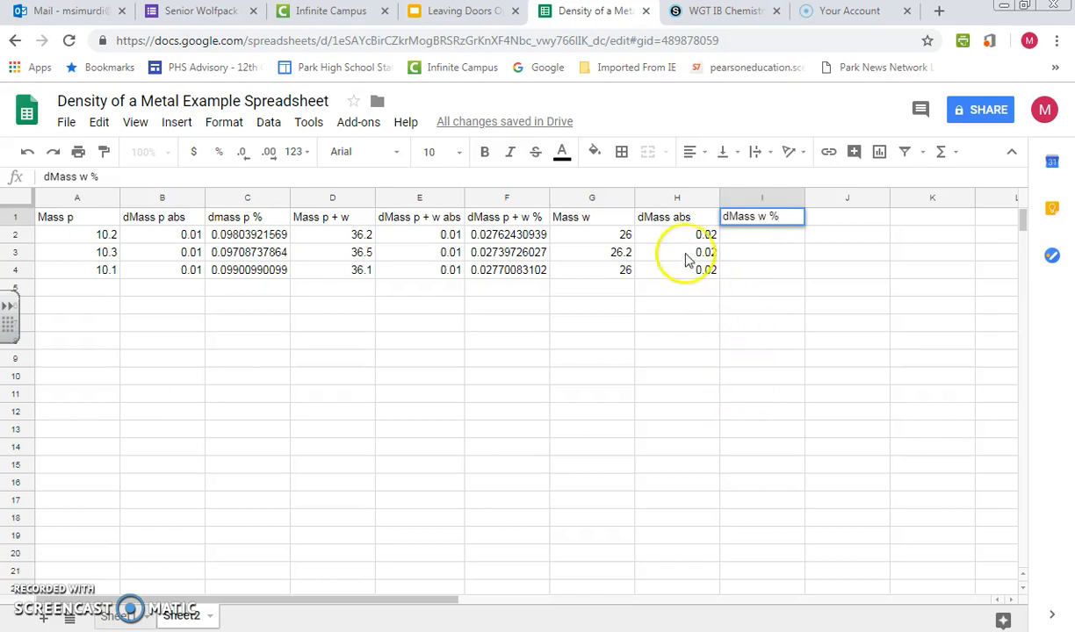
pyautogui.click(672, 218)
pyautogui.click(78, 178)
pyautogui.write('w')
# Step: Calculate the water mass percent uncertainty with =H2/G2*100 in cell I2 and fill it down through I4
pyautogui.click(755, 234)
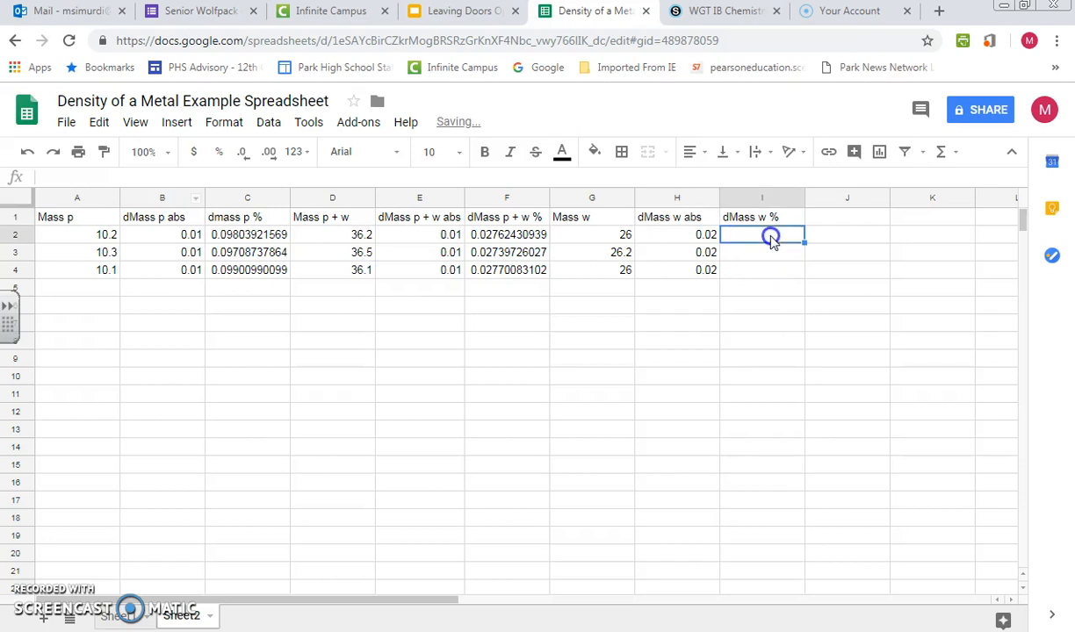
pyautogui.write('=')
pyautogui.click(696, 236)
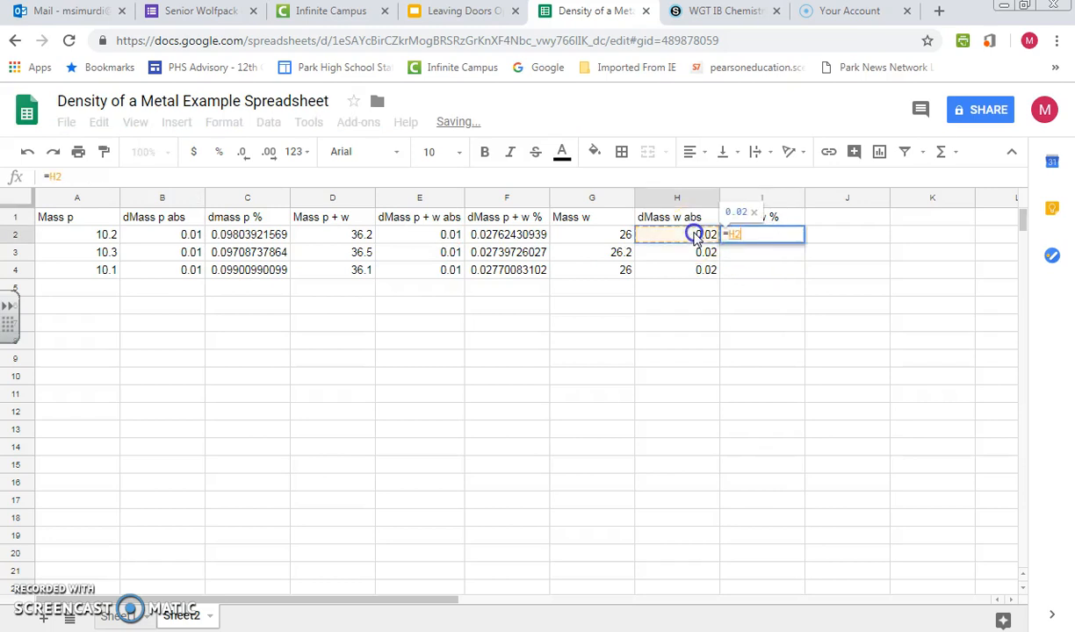
pyautogui.write('/')
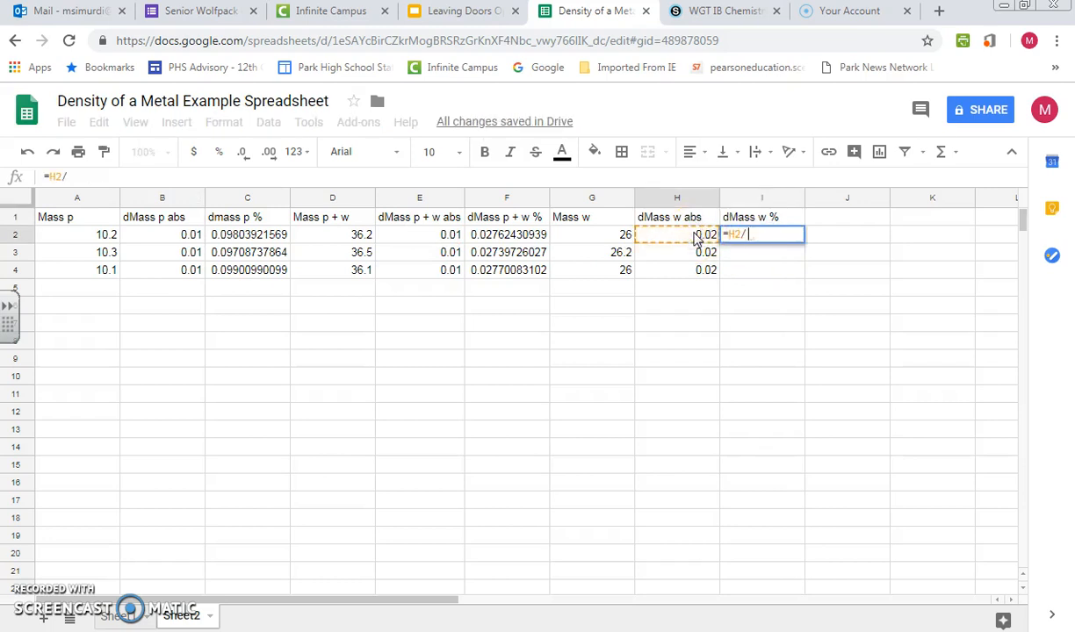
pyautogui.click(584, 238)
pyautogui.write('*100')
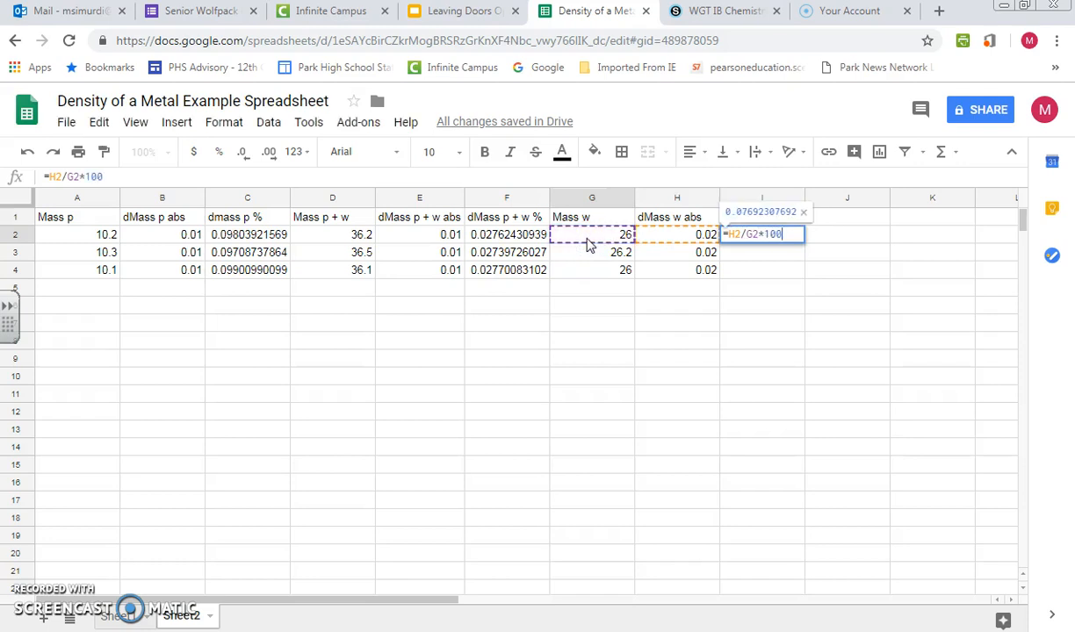
pyautogui.press('Return')
pyautogui.click(775, 234)
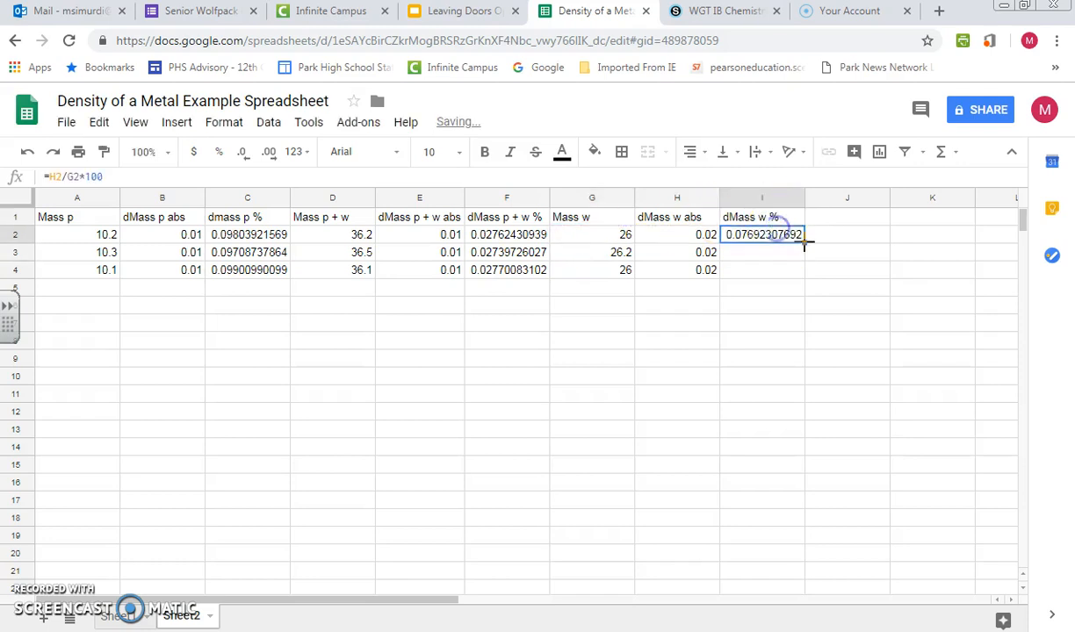
pyautogui.doubleClick(803, 243)
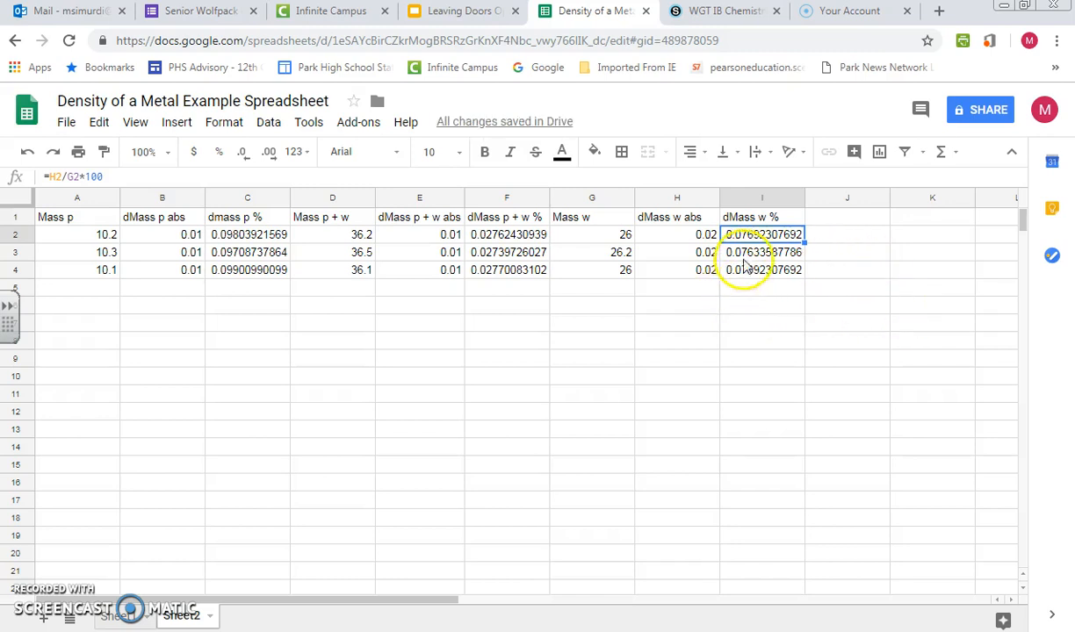
# Step: Add the heading "vol w" in cell J1
pyautogui.click(842, 219)
pyautogui.write('vol')
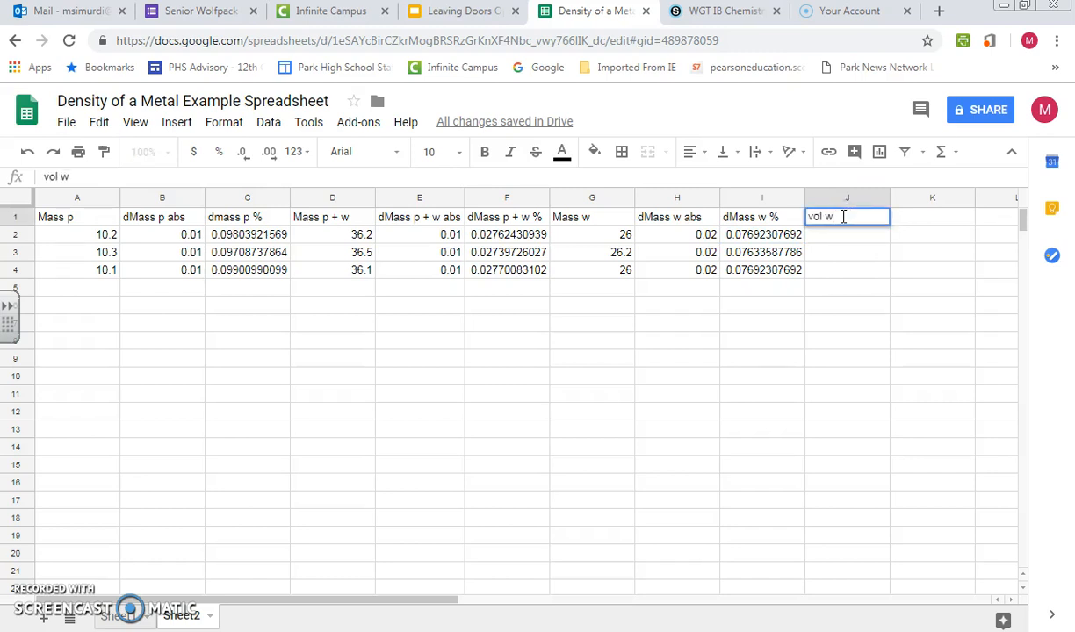
pyautogui.write(' w')
pyautogui.press('Return')
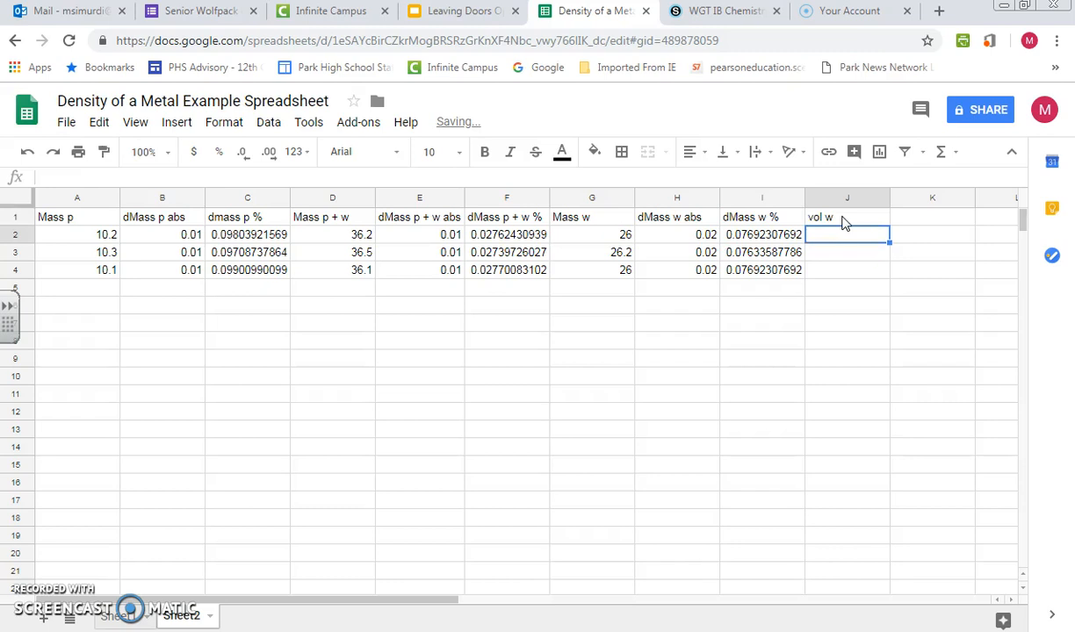
# Step: Enter the label "Denisty Water" in cell B6 and the value 0.9989 in C6
pyautogui.click(173, 310)
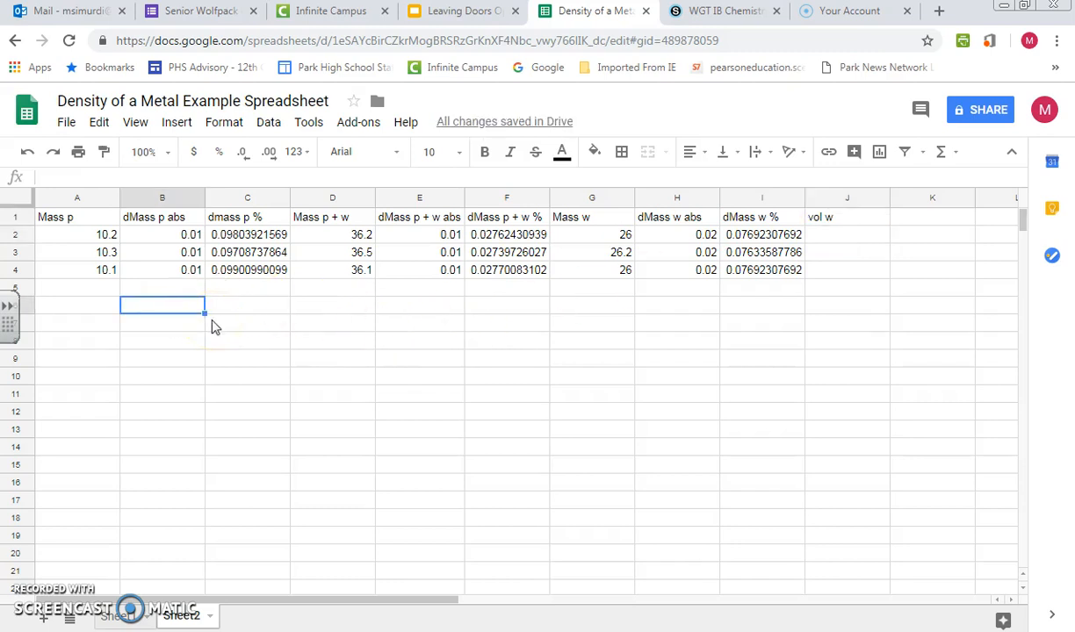
pyautogui.write('D')
pyautogui.press('Tab')
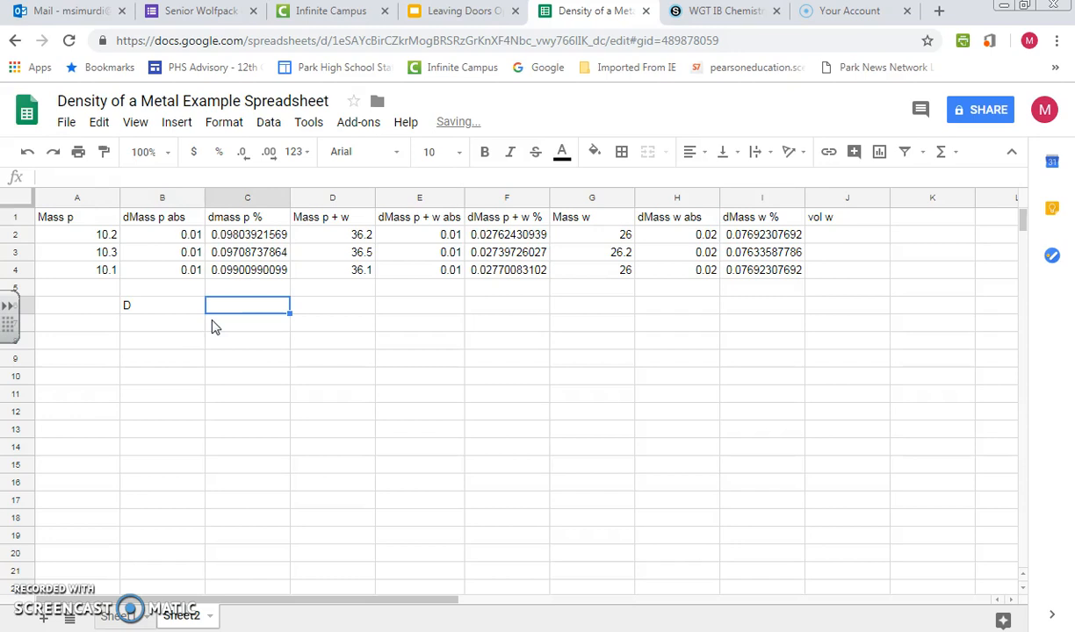
pyautogui.press('Left')
pyautogui.write('Denisty Wa')
pyautogui.press('Tab')
pyautogui.write('0.')
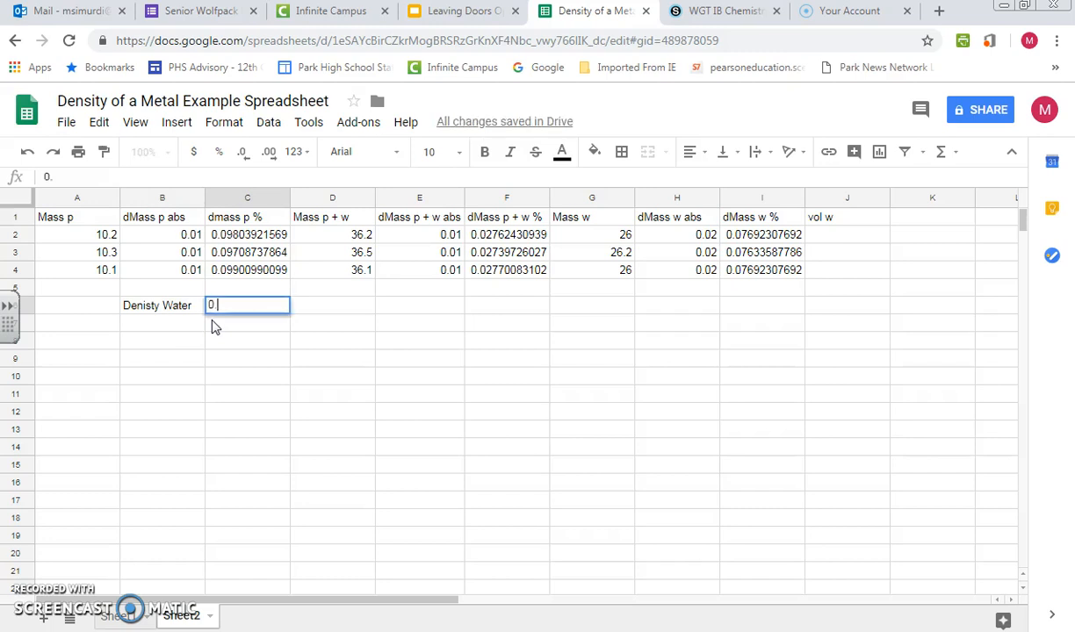
pyautogui.write('9989')
pyautogui.press('Tab')
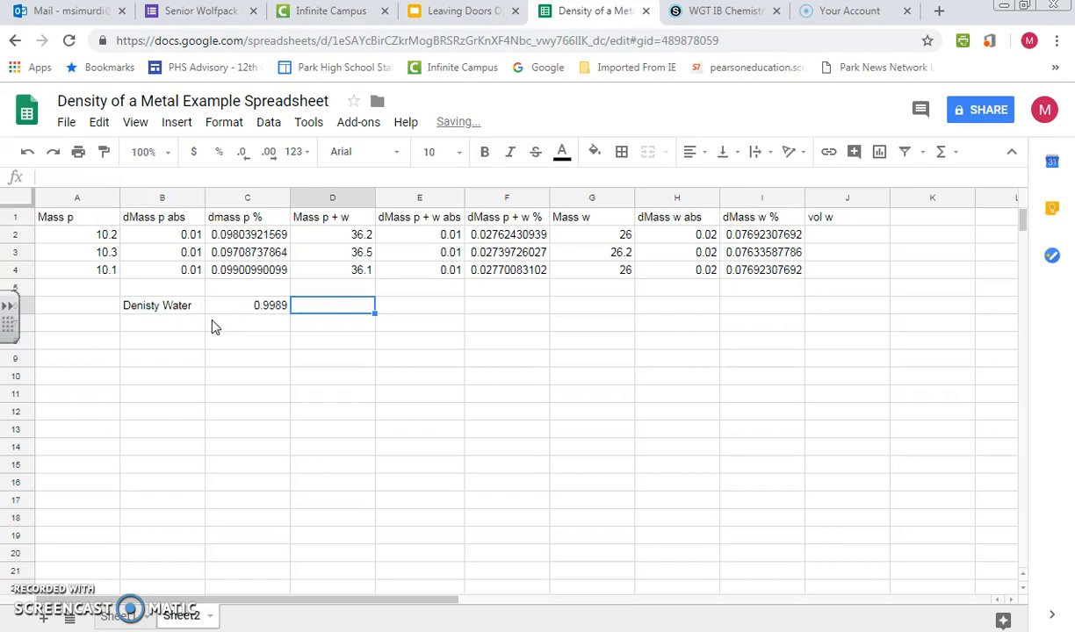
# Step: Try to calculate the water volume with =G2/C6 in cell J2 and fill it down through J4
pyautogui.click(825, 239)
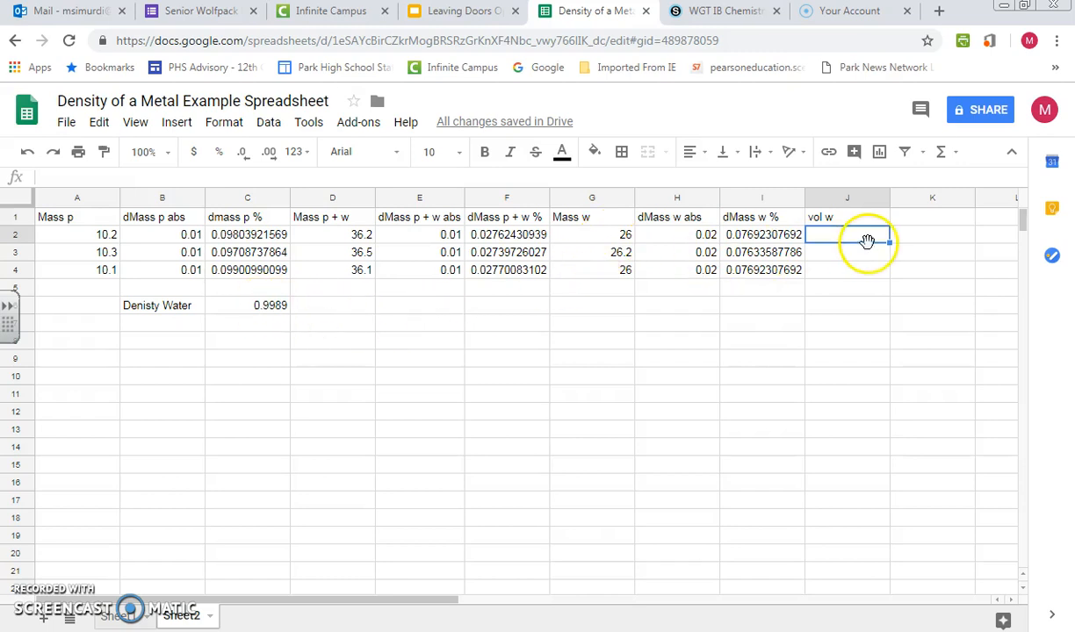
pyautogui.write('=')
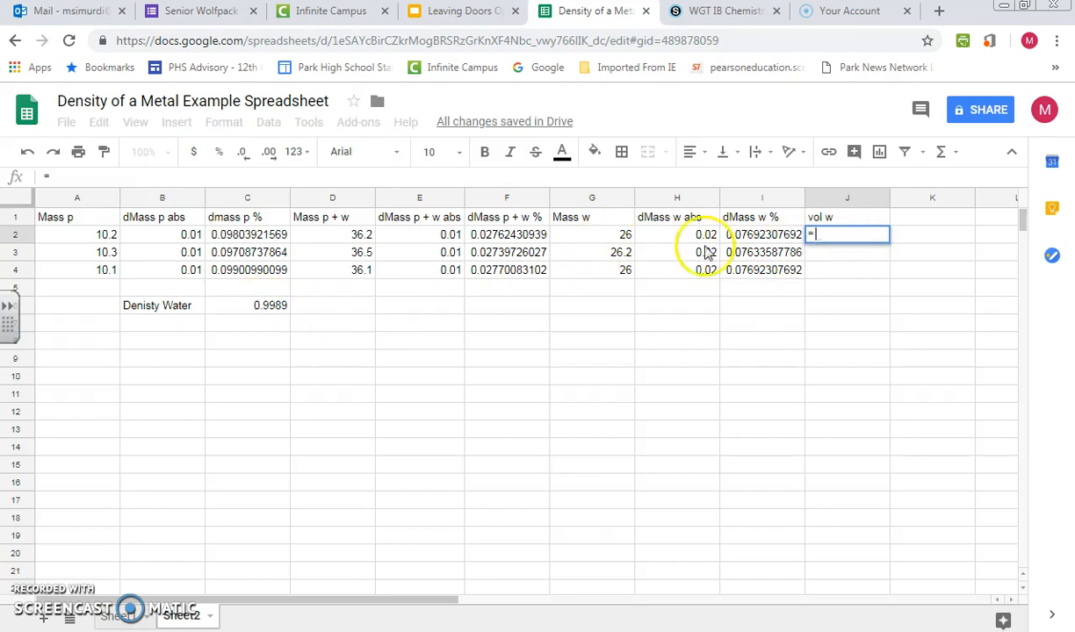
pyautogui.click(600, 239)
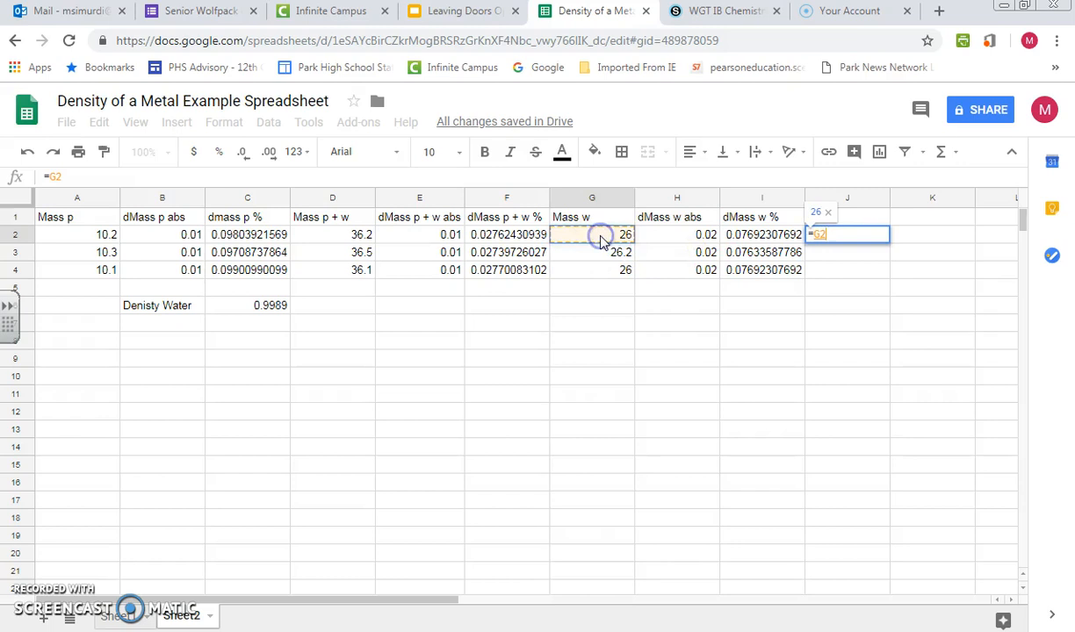
pyautogui.write('/')
pyautogui.click(271, 305)
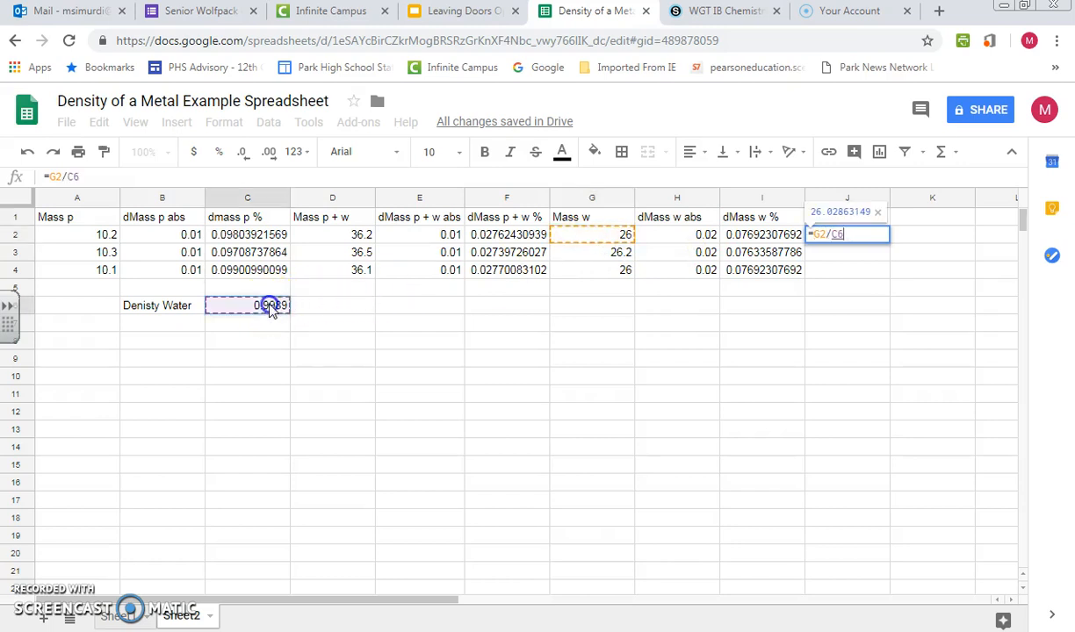
pyautogui.press('Return')
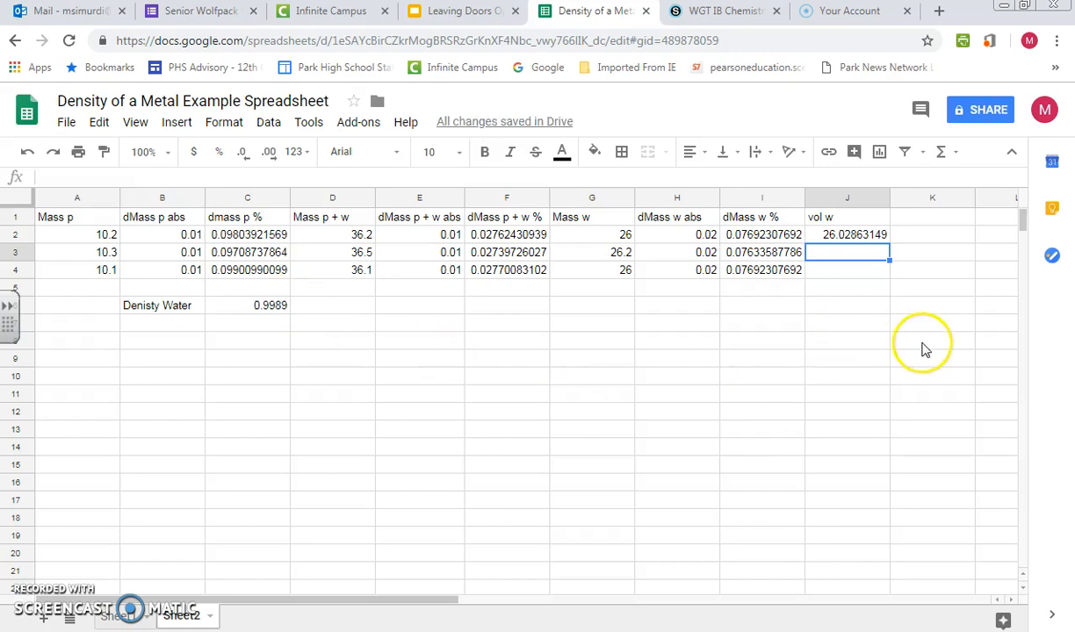
pyautogui.click(881, 234)
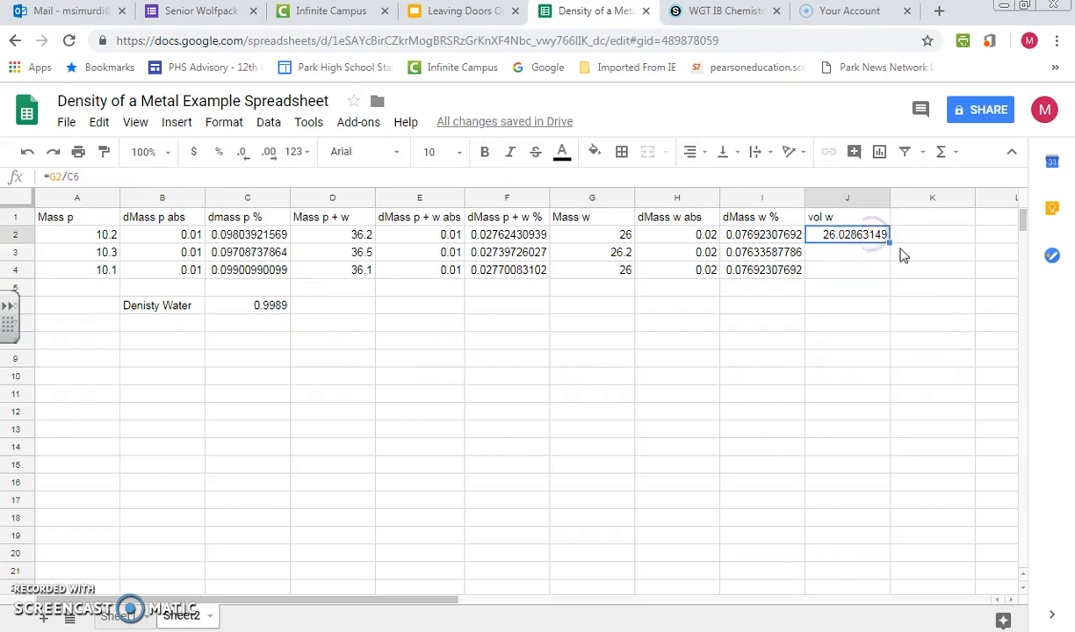
pyautogui.moveTo(889, 244); pyautogui.dragTo(879, 269)
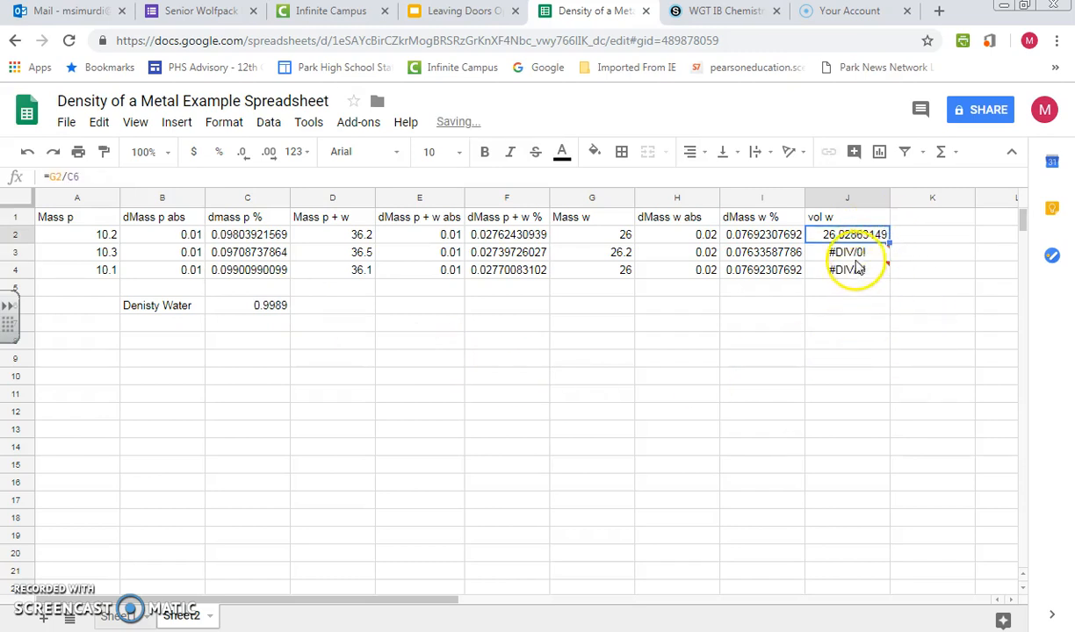
# Step: Examine which cells the filled volume formulas in J2, J3 and J4 refer to
pyautogui.moveTo(859, 259)
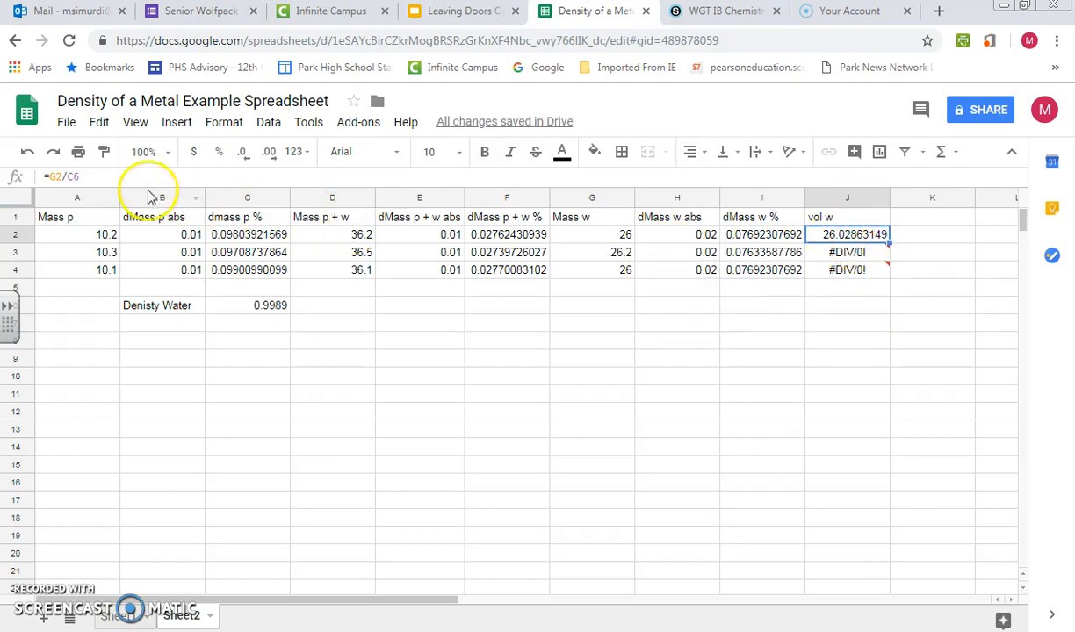
pyautogui.press('Return')
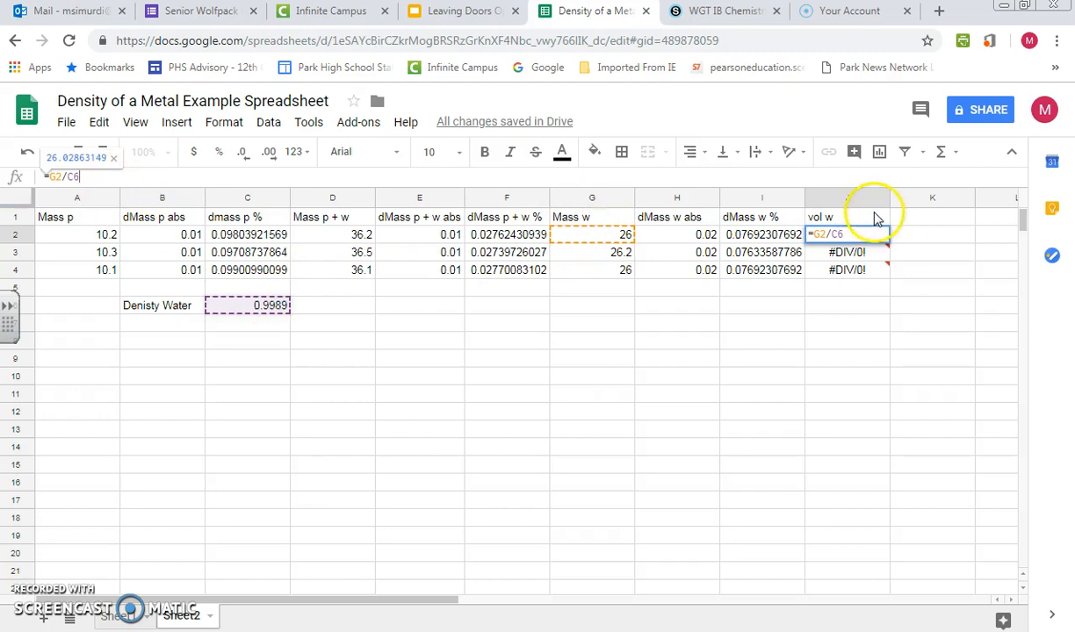
pyautogui.press('Return')
pyautogui.click(850, 255)
pyautogui.press('Return')
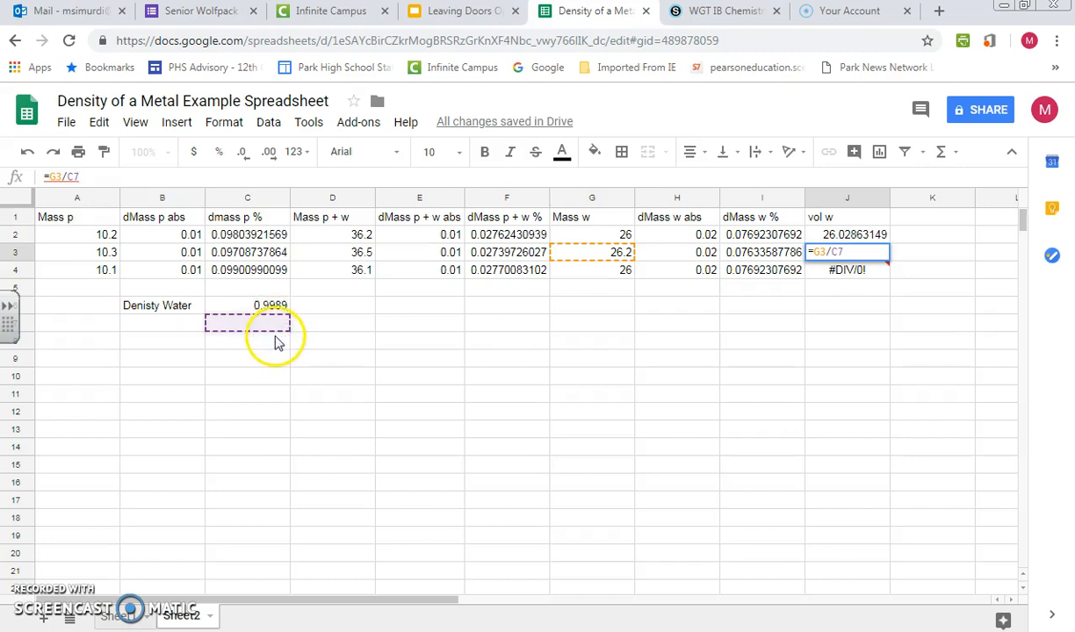
pyautogui.moveTo(861, 275)
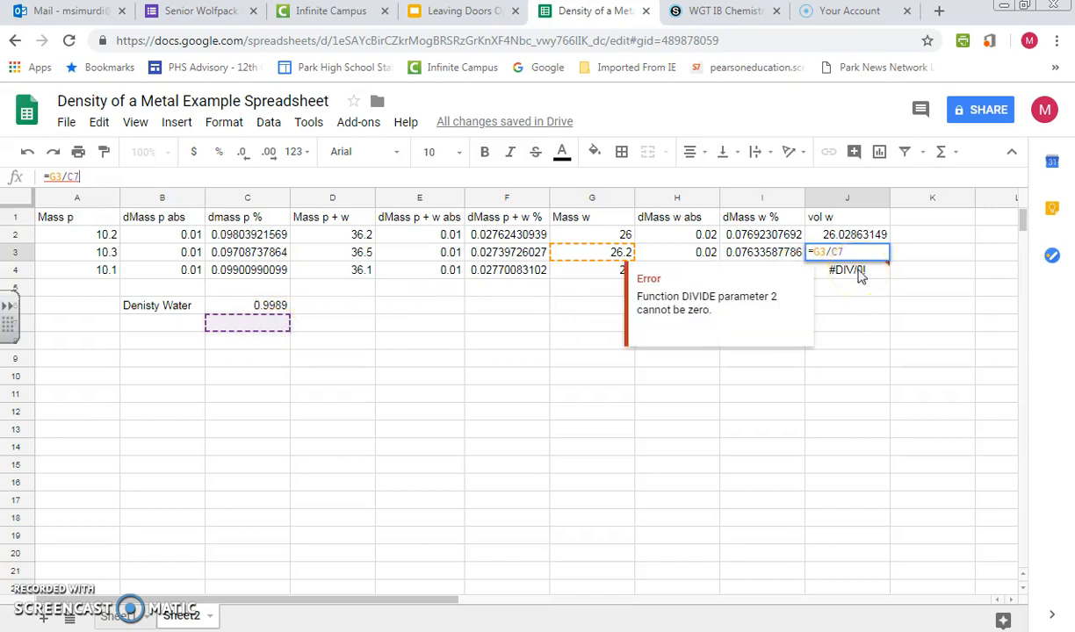
pyautogui.press('Return')
pyautogui.press('Return')
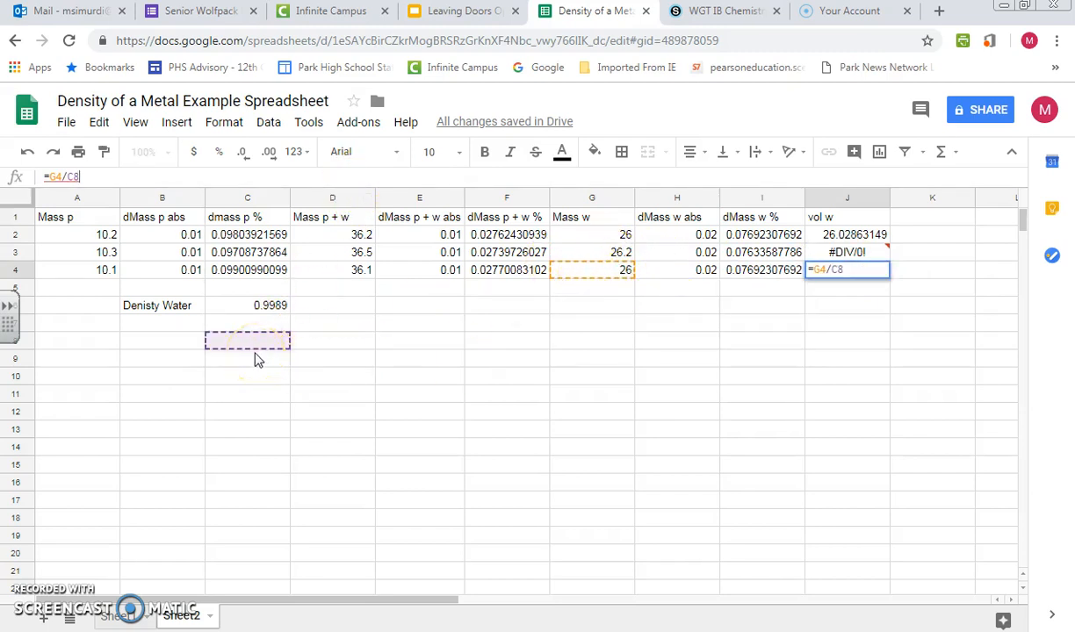
pyautogui.press('Return')
# Step: Delete the volume cells J2 through J4, shifting the cells below up
pyautogui.click(834, 238)
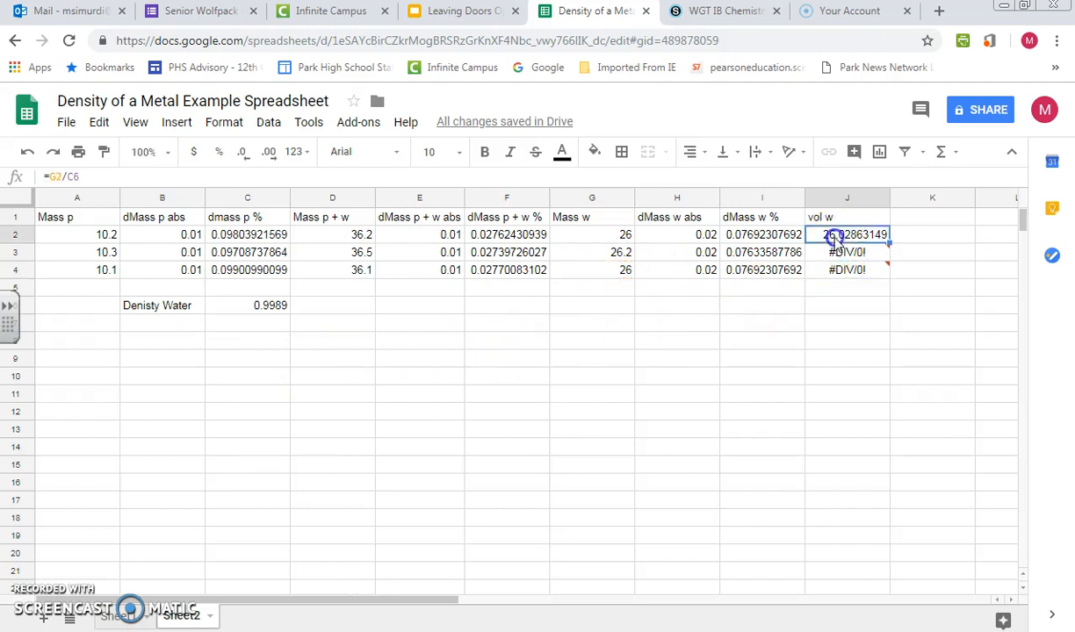
pyautogui.moveTo(834, 237); pyautogui.dragTo(836, 267)
pyautogui.rightClick(841, 267)
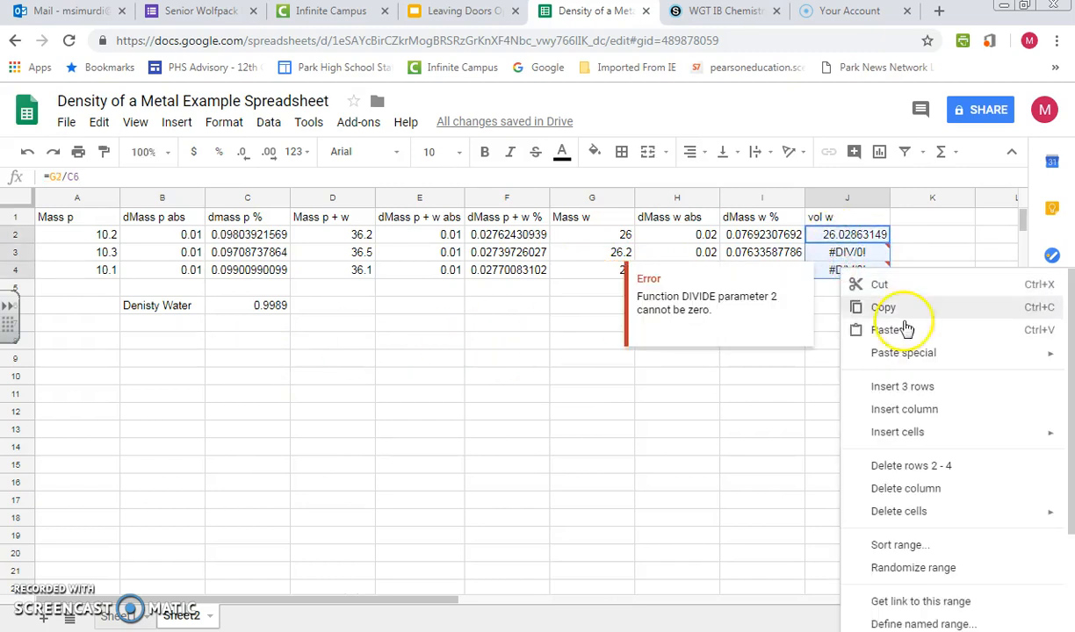
pyautogui.moveTo(938, 512)
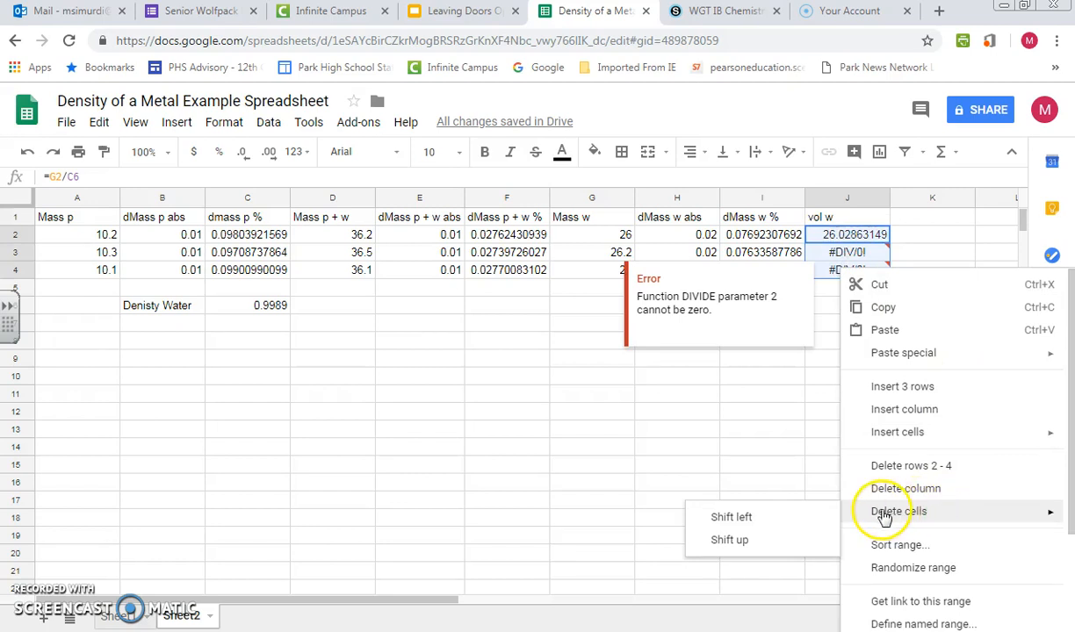
pyautogui.click(764, 541)
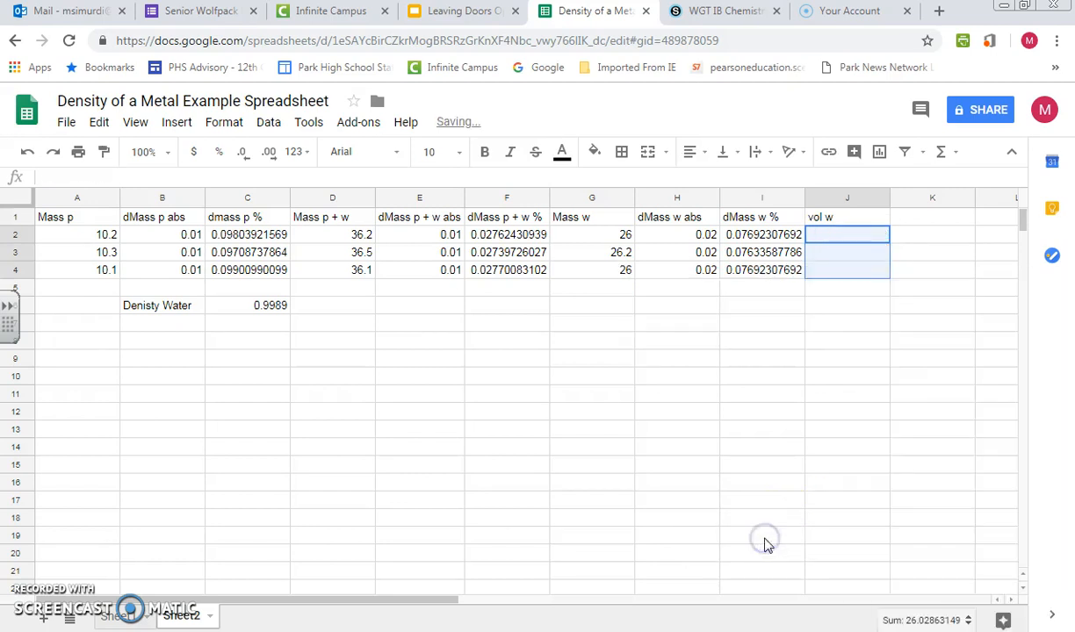
pyautogui.click(817, 411)
# Step: Calculate the first water volume in cell J2 with =G2/$C$6, locking the reference to the water density
pyautogui.click(834, 239)
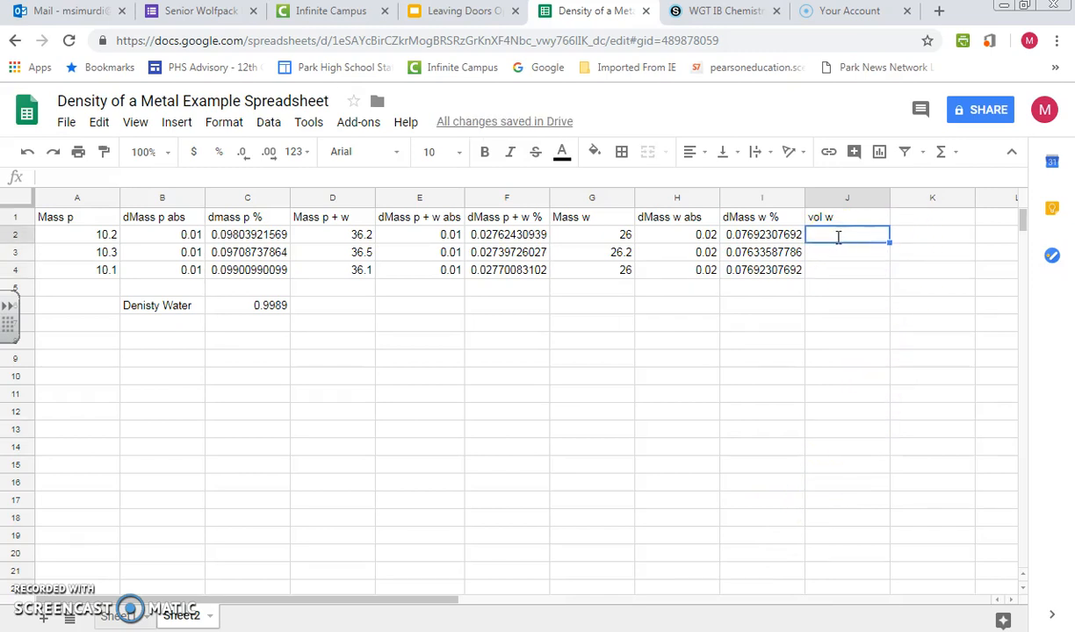
pyautogui.write('=')
pyautogui.click(627, 237)
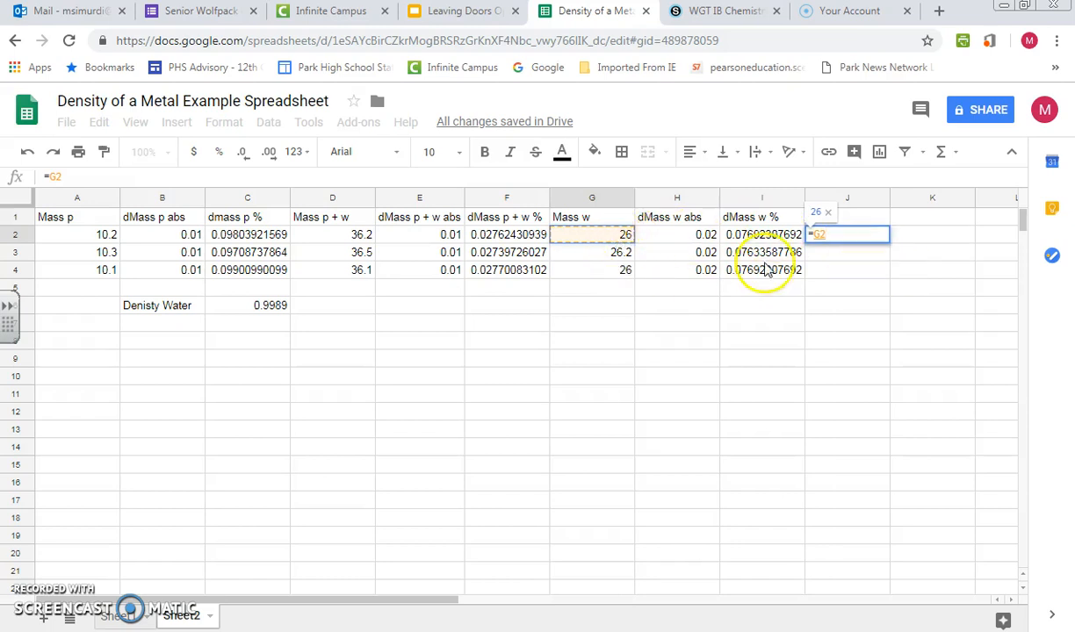
pyautogui.write('/')
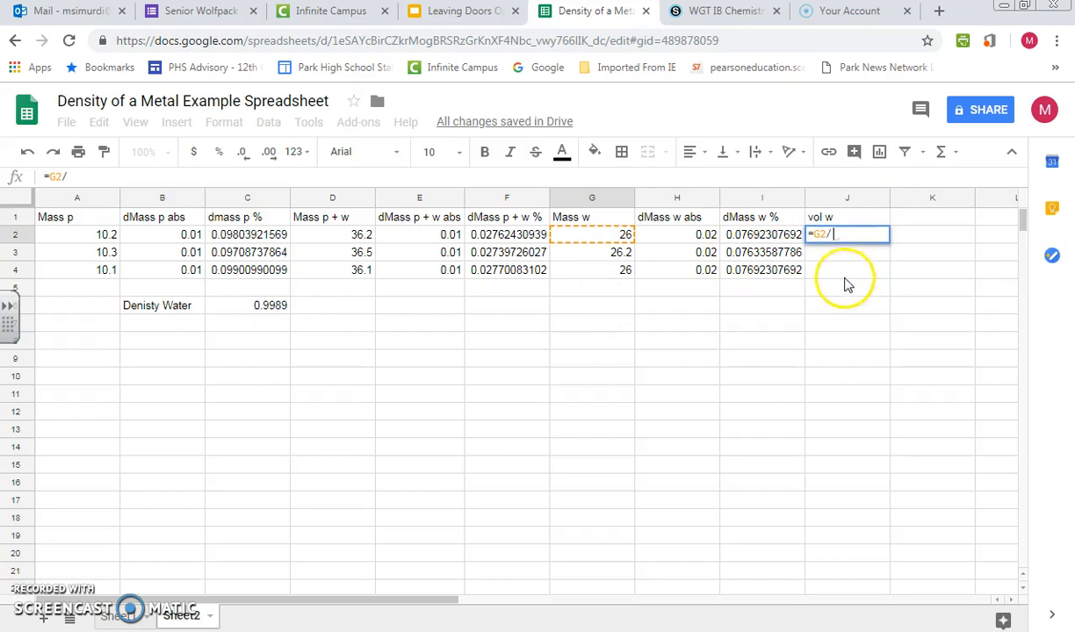
pyautogui.click(265, 306)
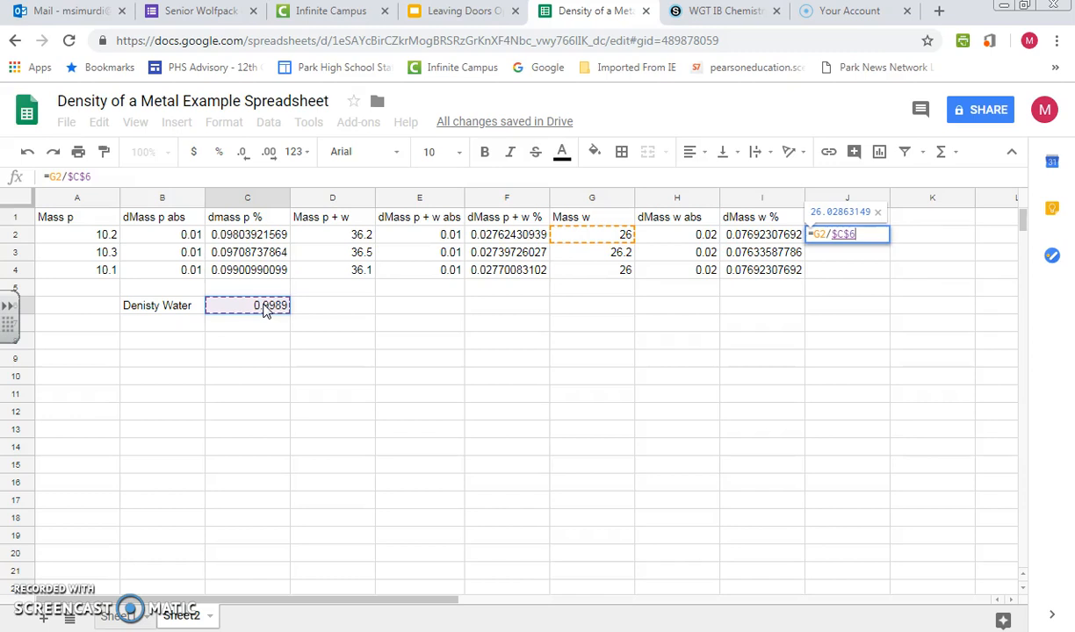
pyautogui.press('BackSpace')
pyautogui.press('BackSpace')
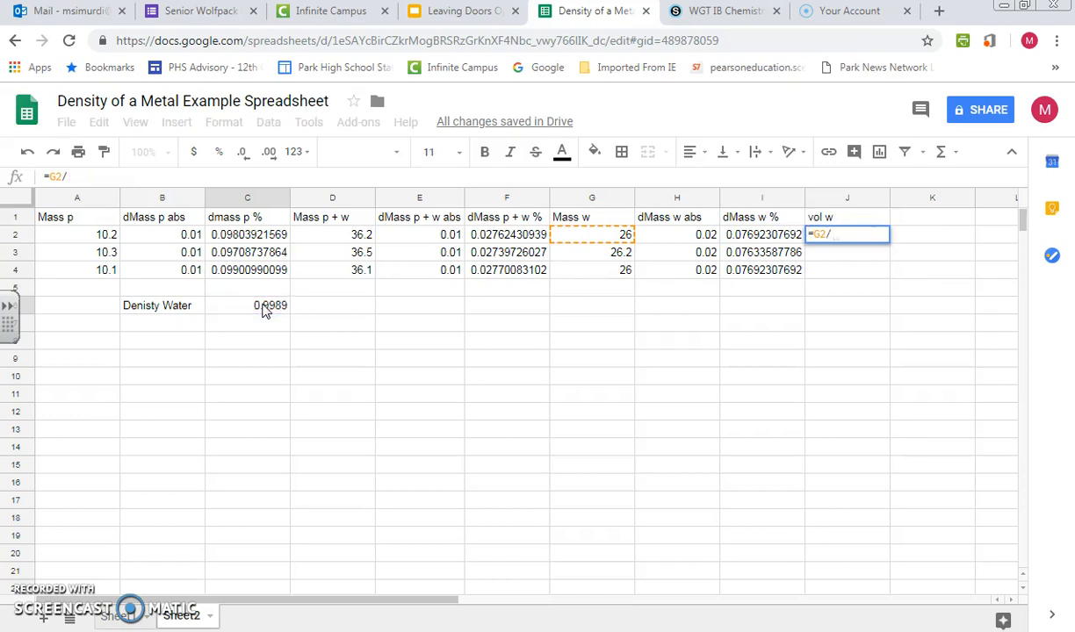
pyautogui.click(264, 307)
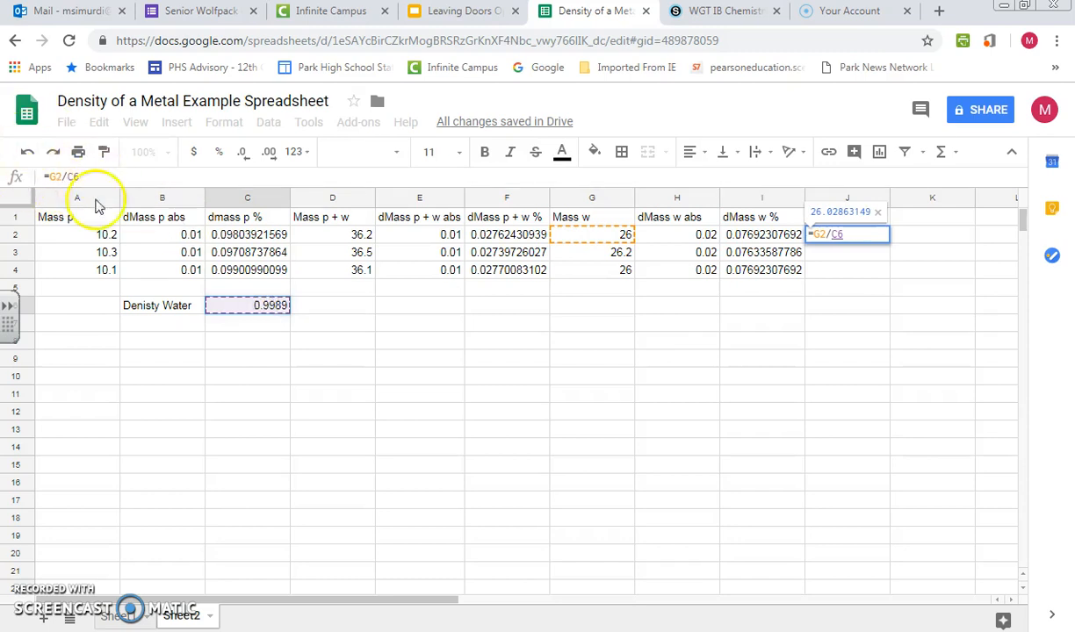
pyautogui.click(54, 176)
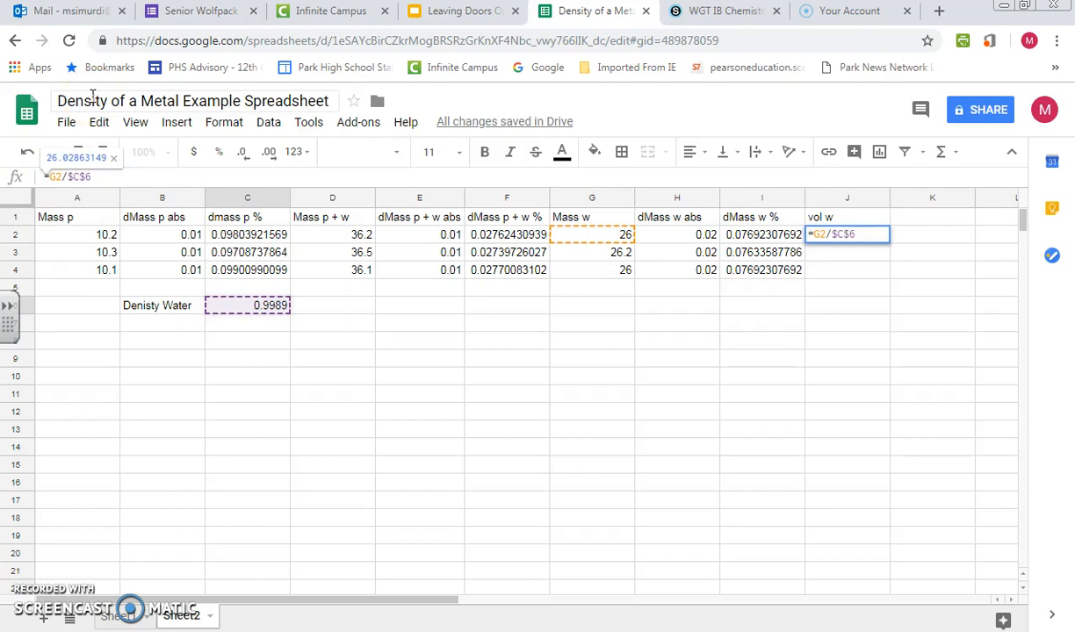
pyautogui.press('Return')
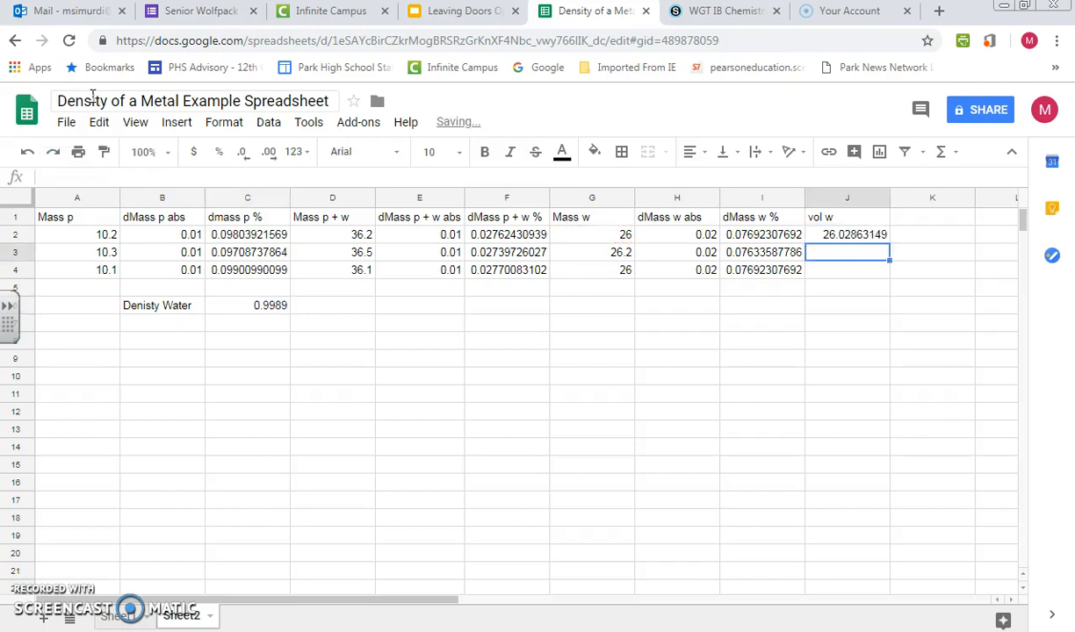
# Step: Fill the J2 volume formula down through J4 and check the cell references in J3 and J4
pyautogui.click(856, 239)
pyautogui.doubleClick(888, 243)
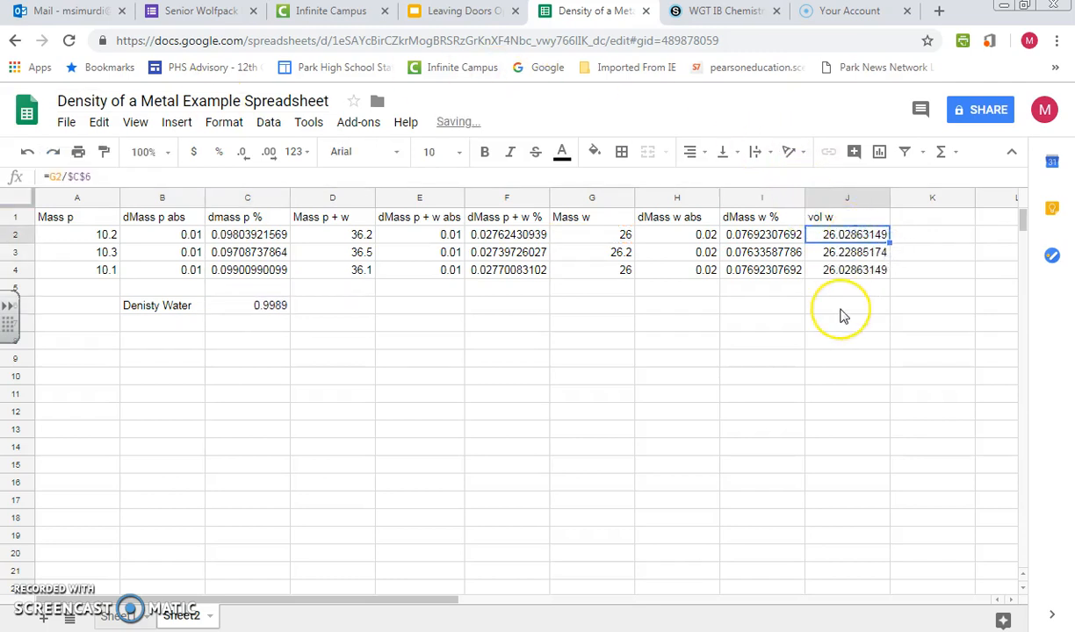
pyautogui.click(841, 253)
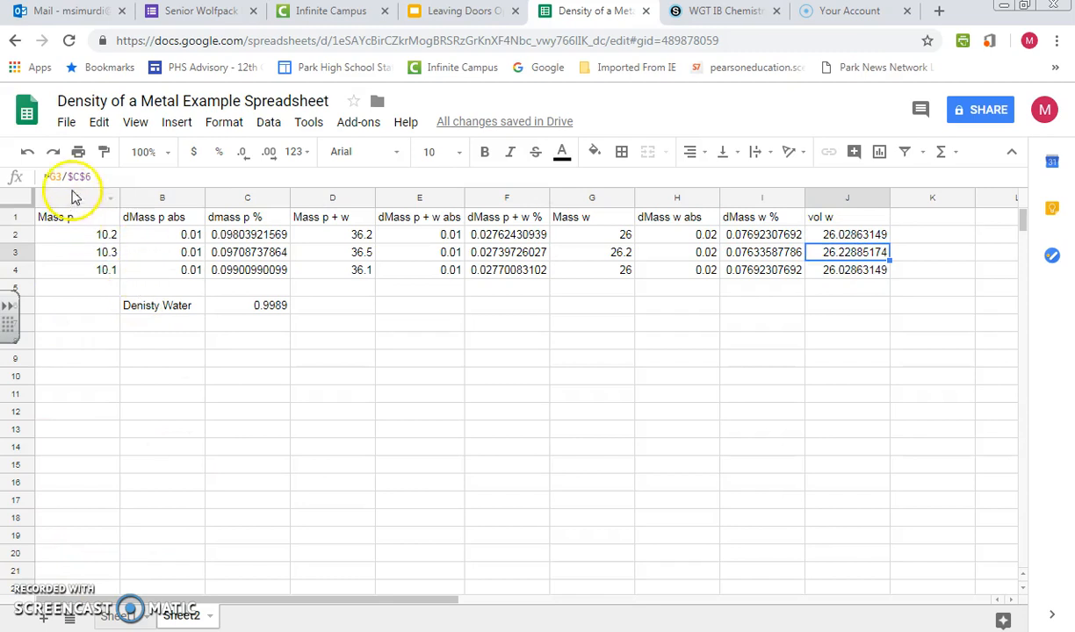
pyautogui.click(830, 274)
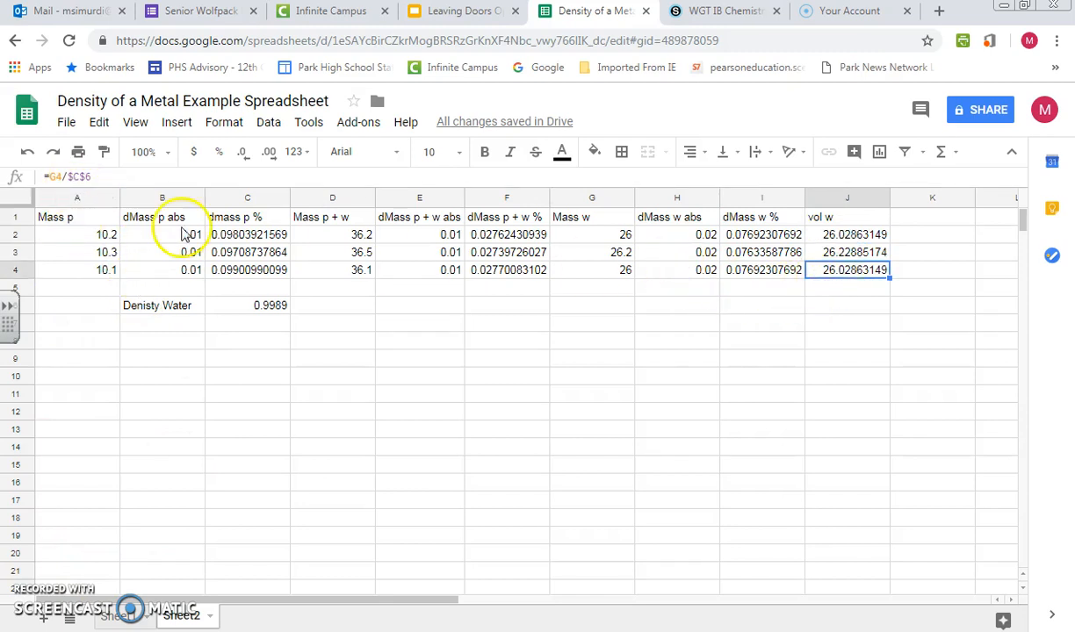
pyautogui.click(868, 315)
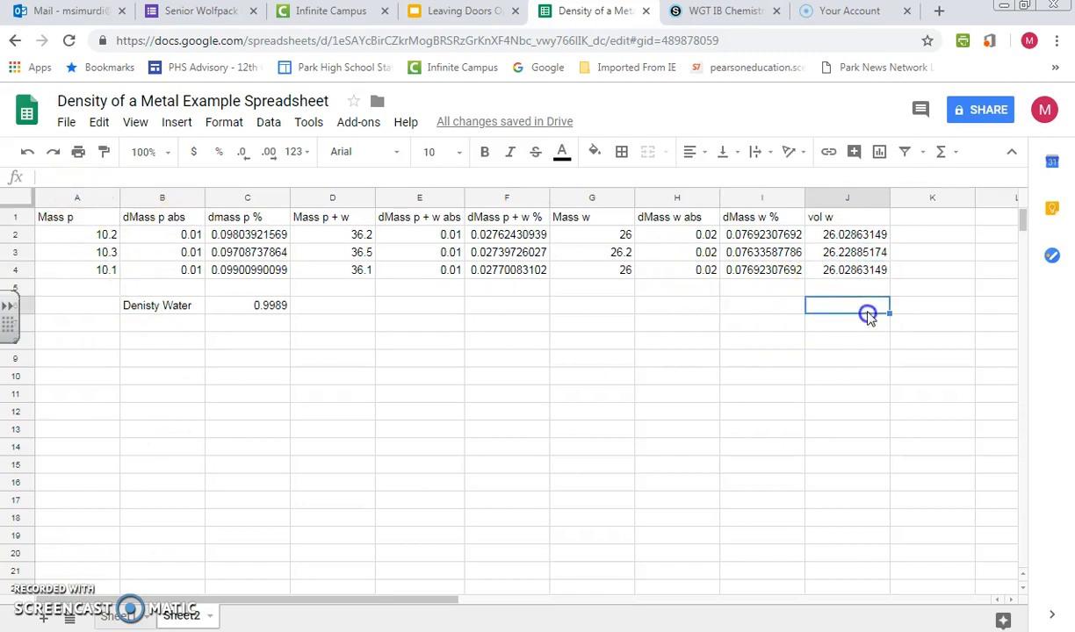
# Step: Enter the column header "dvol %" in cell K1
pyautogui.click(935, 217)
pyautogui.write('dvol abs')
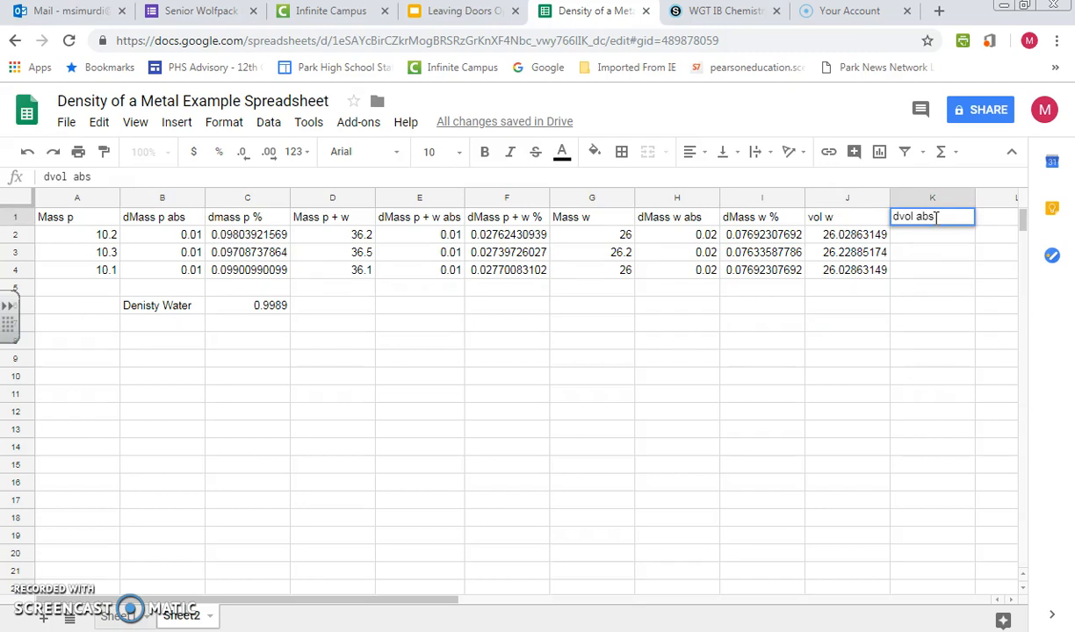
pyautogui.press('BackSpace')
pyautogui.press('BackSpace')
pyautogui.press('Return')
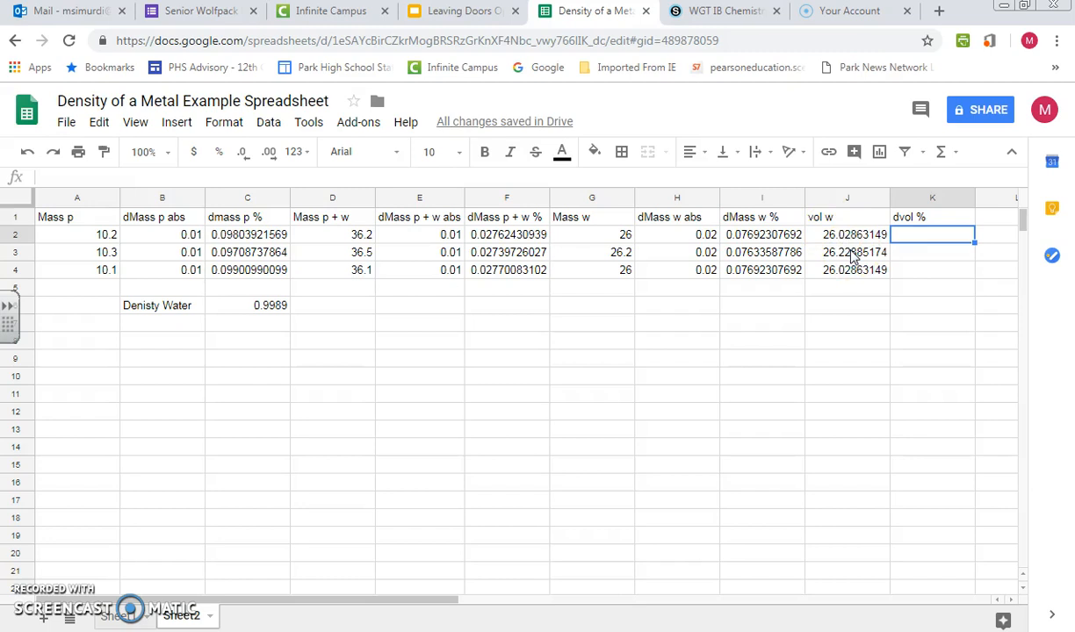
# Step: Calculate the volume's percent uncertainty in K2 with =I2+0 and fill it down through K4
pyautogui.write('=')
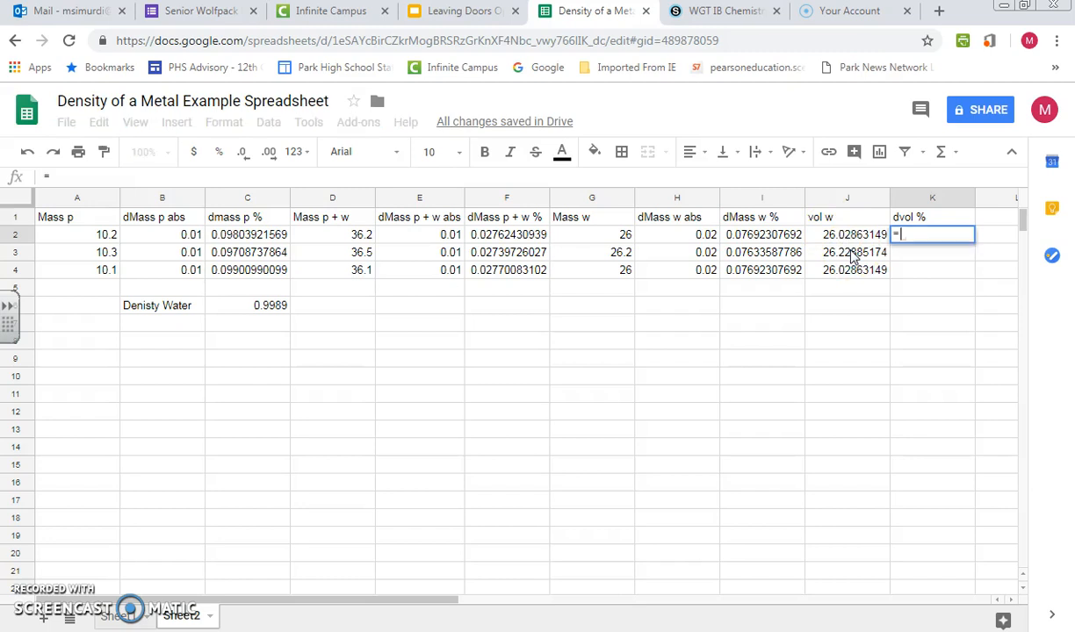
pyautogui.click(255, 241)
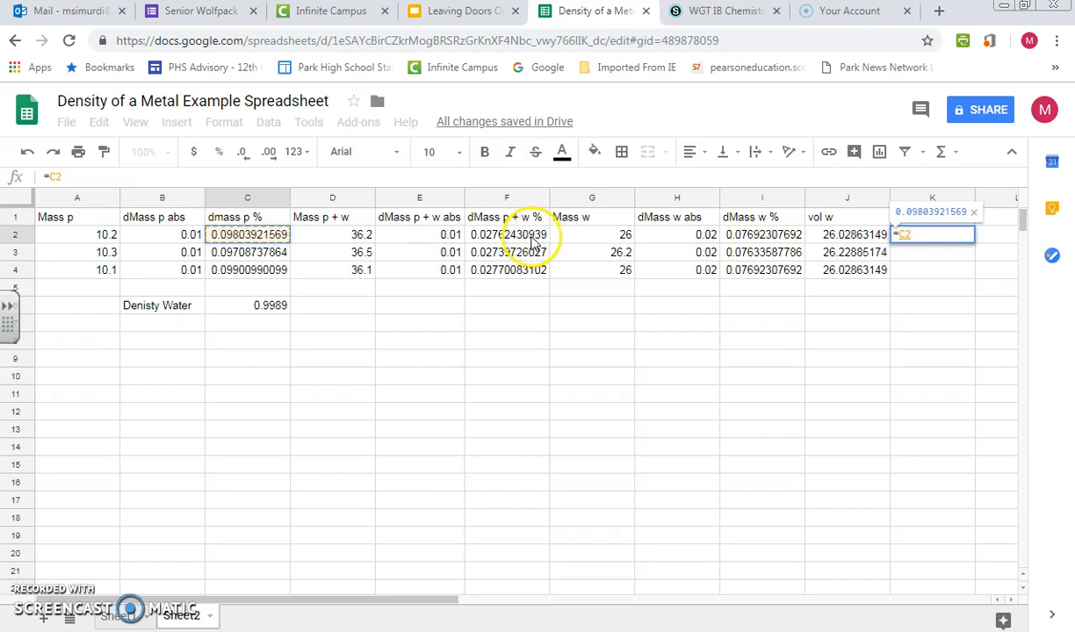
pyautogui.click(757, 237)
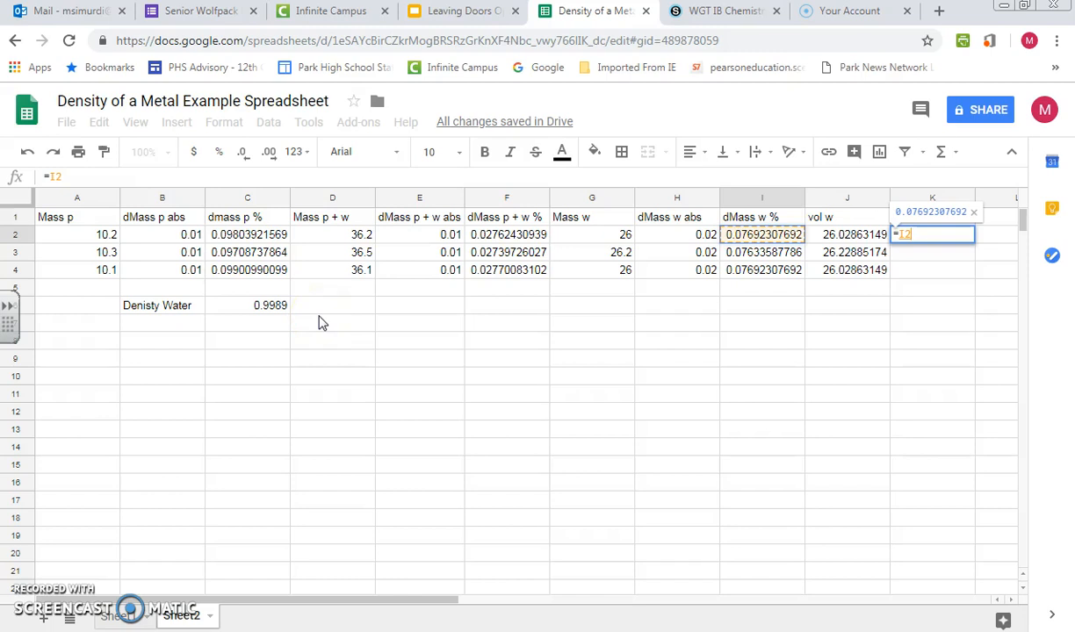
pyautogui.write('+0')
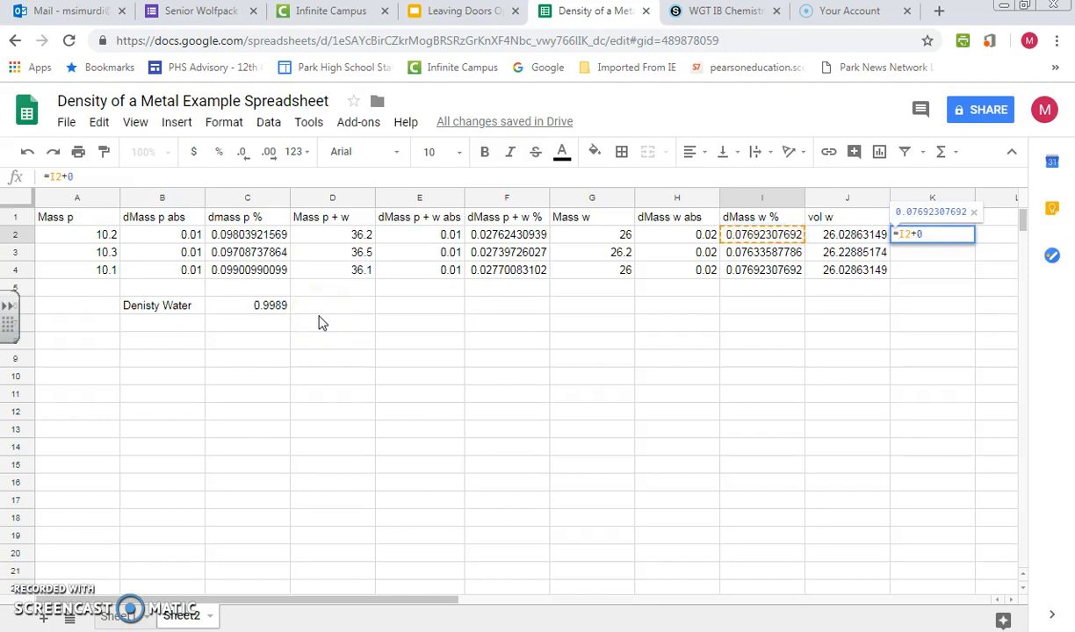
pyautogui.press('Return')
pyautogui.click(936, 235)
pyautogui.moveTo(975, 242); pyautogui.dragTo(969, 268)
# Step: Enter the column header "dvol abs" in cell L1
pyautogui.moveTo(392, 604); pyautogui.dragTo(449, 600)
pyautogui.click(930, 220)
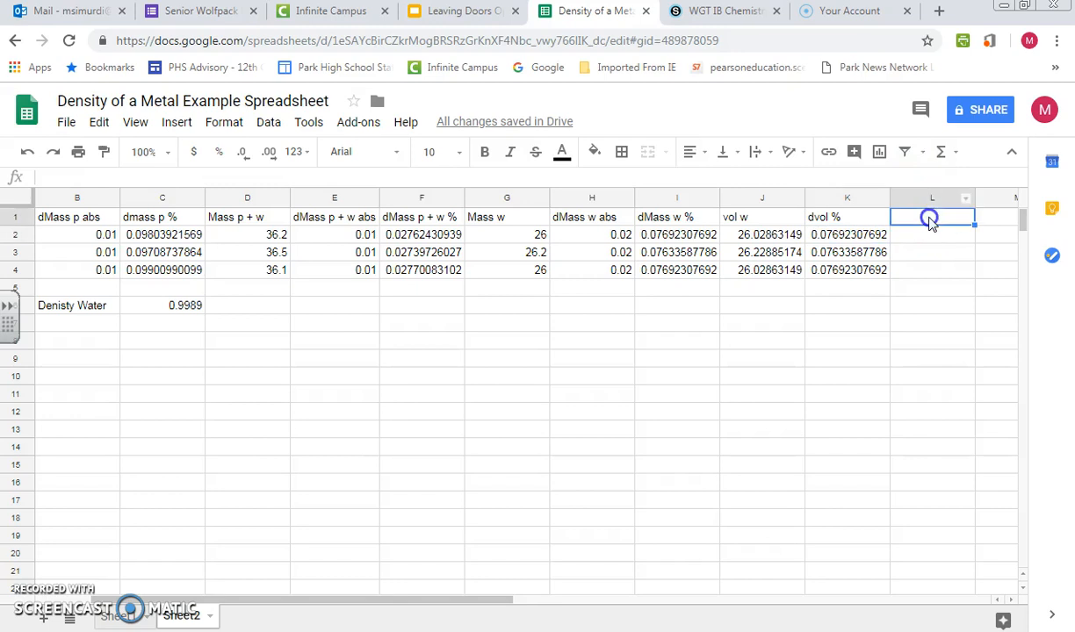
pyautogui.write('dvol abs')
pyautogui.press('Return')
# Step: Calculate the volume's absolute uncertainty in L2 with =K2/100*J2 and fill it down through L4
pyautogui.write('=')
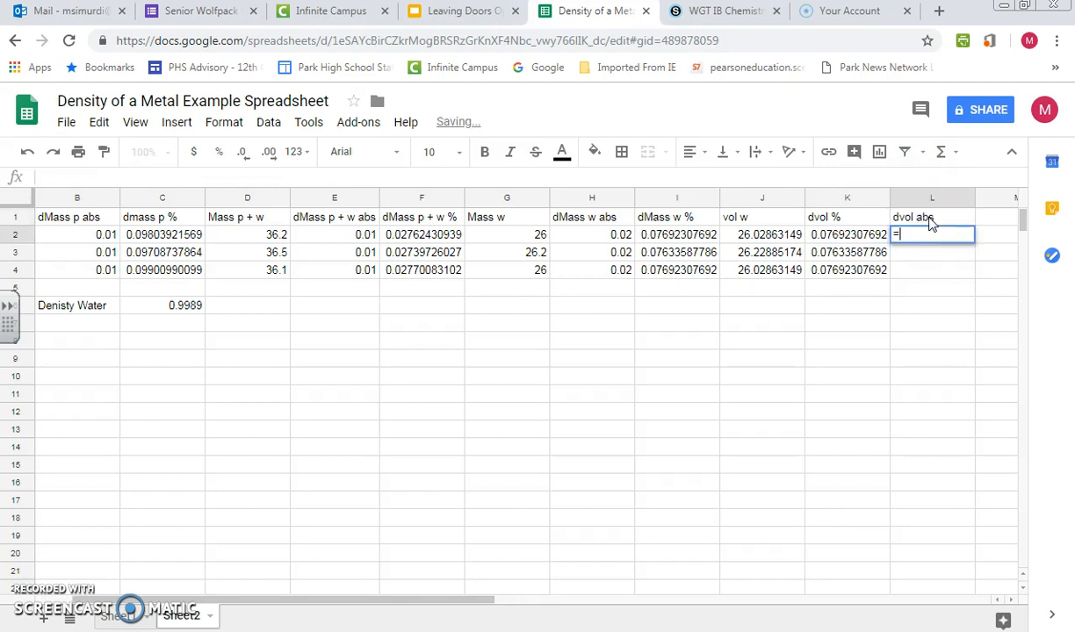
pyautogui.press('Left')
pyautogui.write('/100')
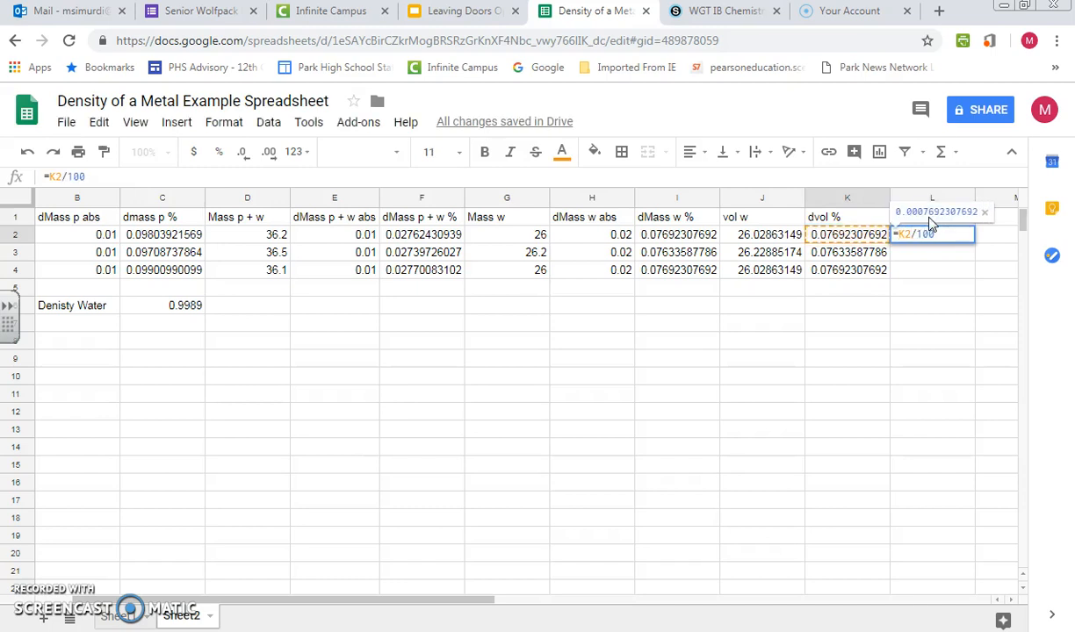
pyautogui.write('*')
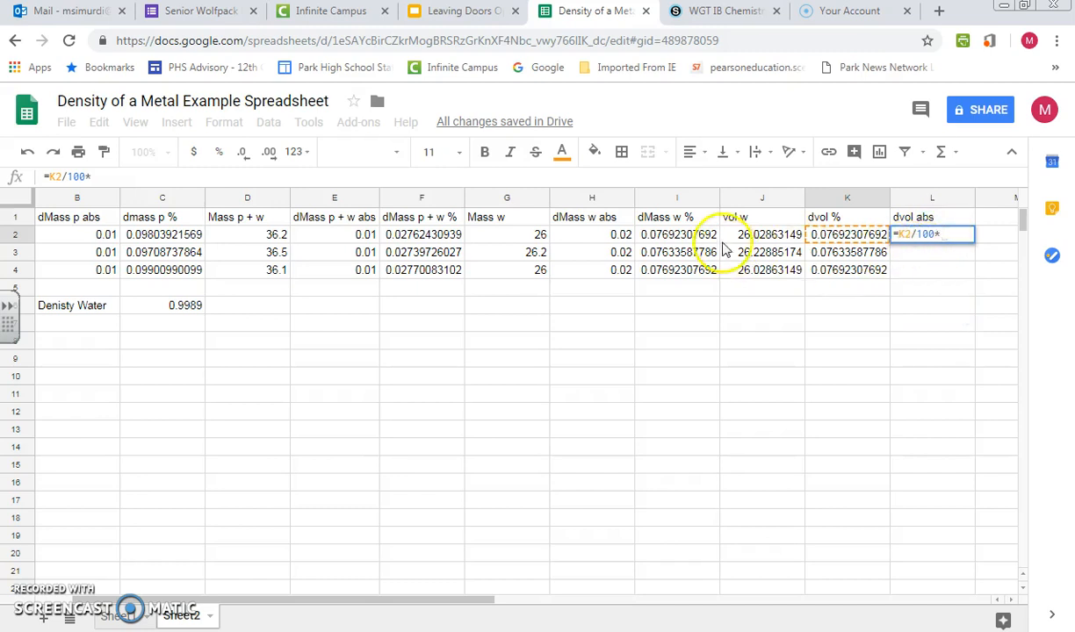
pyautogui.click(762, 235)
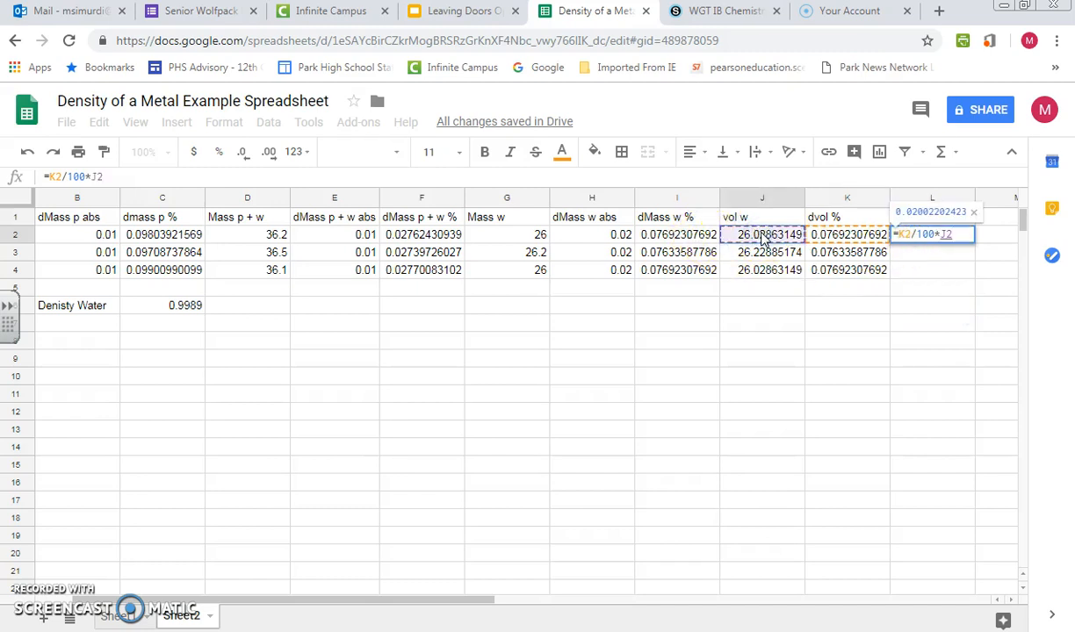
pyautogui.press('Return')
pyautogui.click(928, 236)
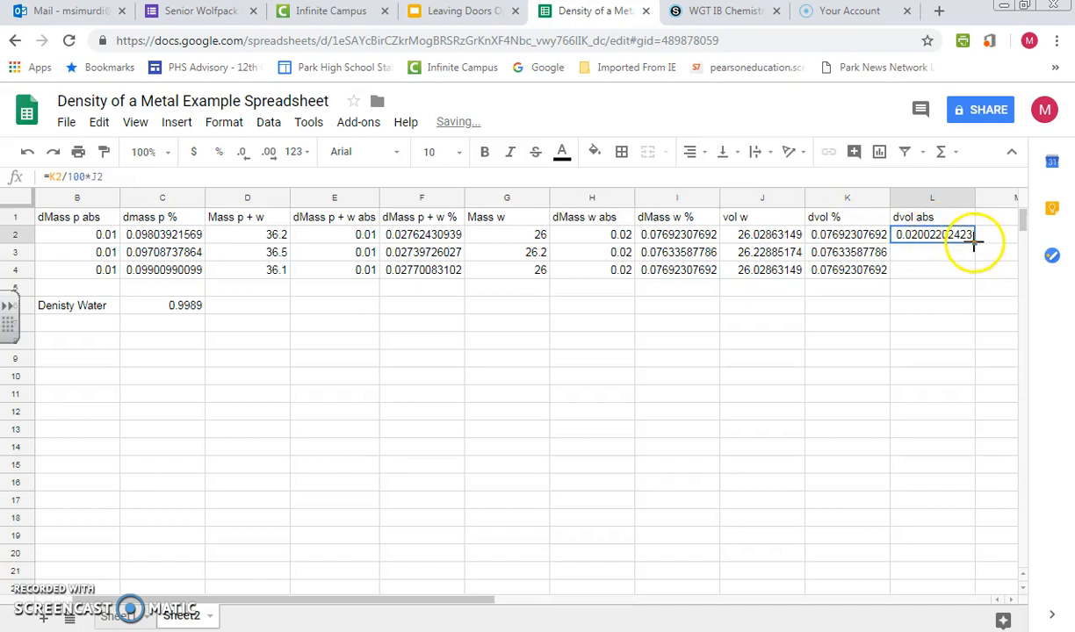
pyautogui.moveTo(973, 244); pyautogui.dragTo(931, 272)
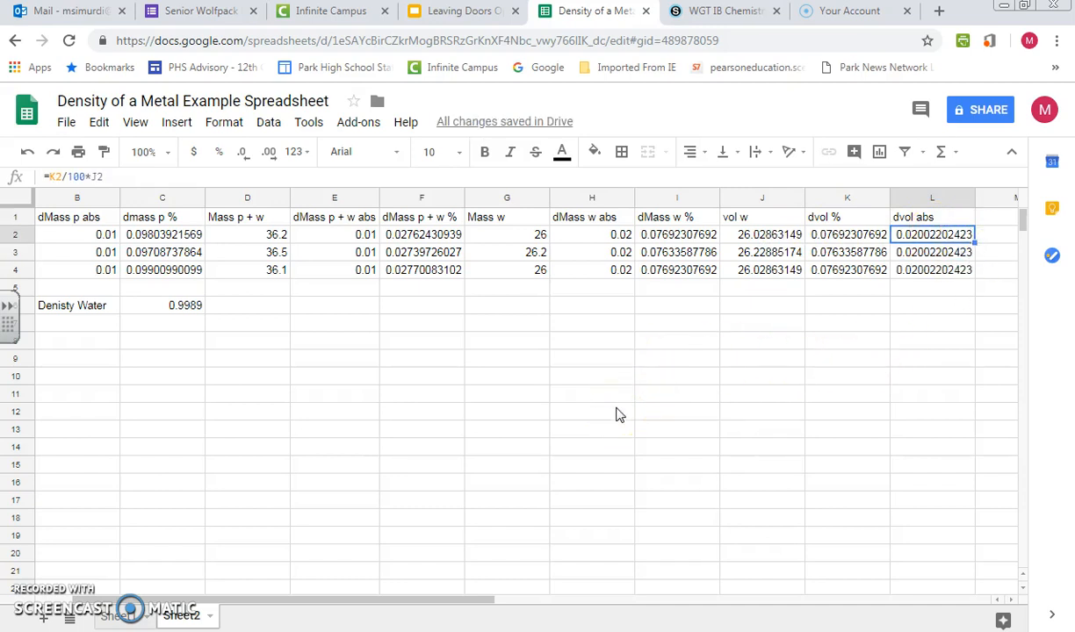
pyautogui.click(655, 395)
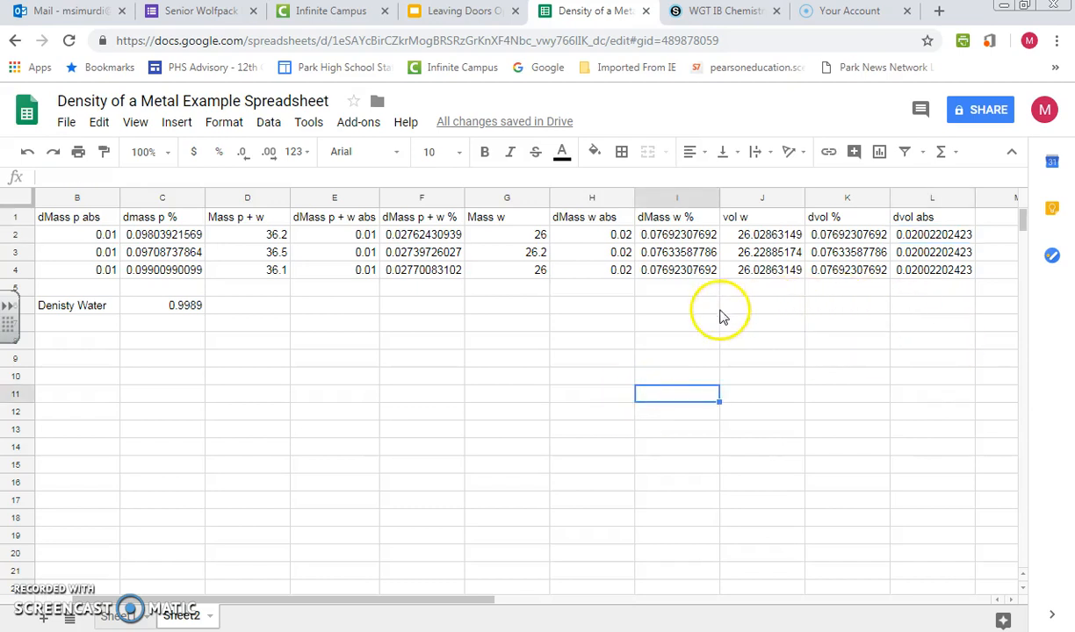
# Step: Label cell I6 "Avg Vol Pych" and average the water volumes J2:J4 in cell J6
pyautogui.click(673, 307)
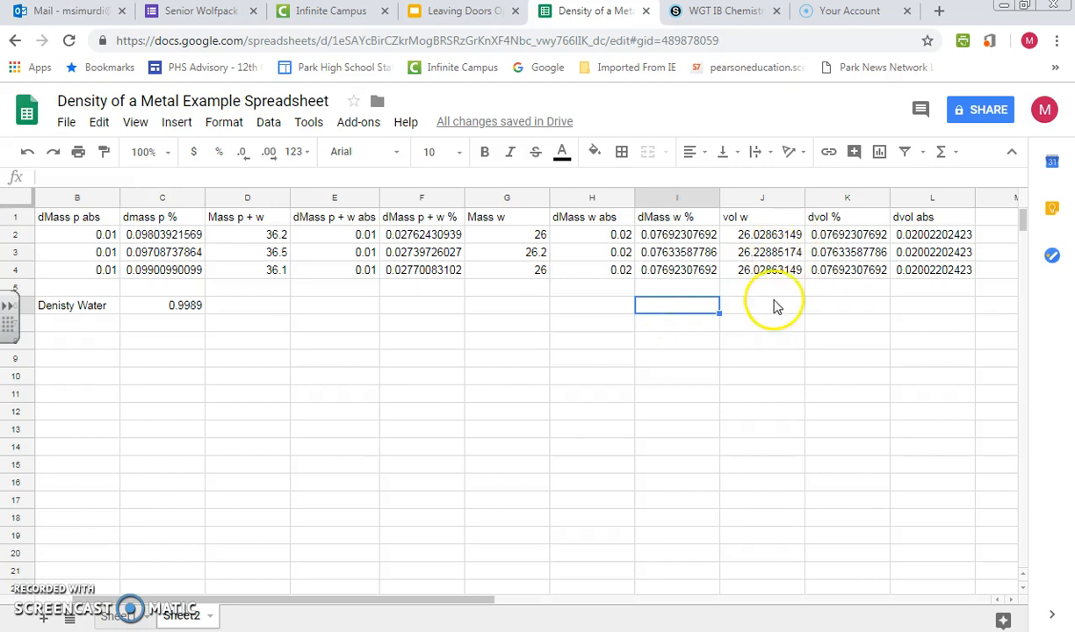
pyautogui.write('Avg Vol Pych')
pyautogui.press('Tab')
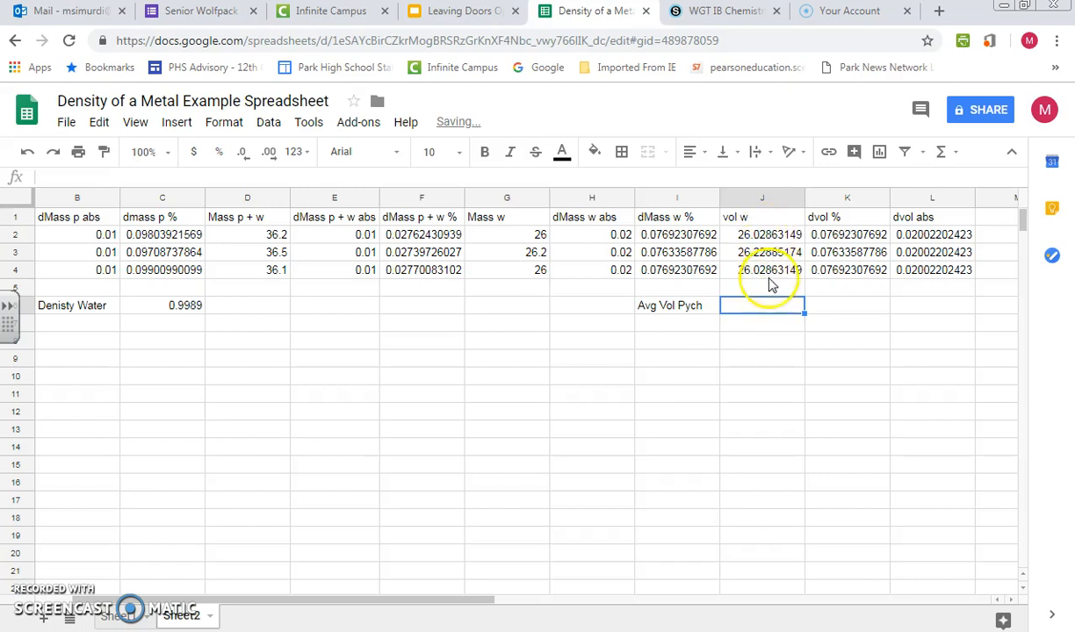
pyautogui.write('=average')
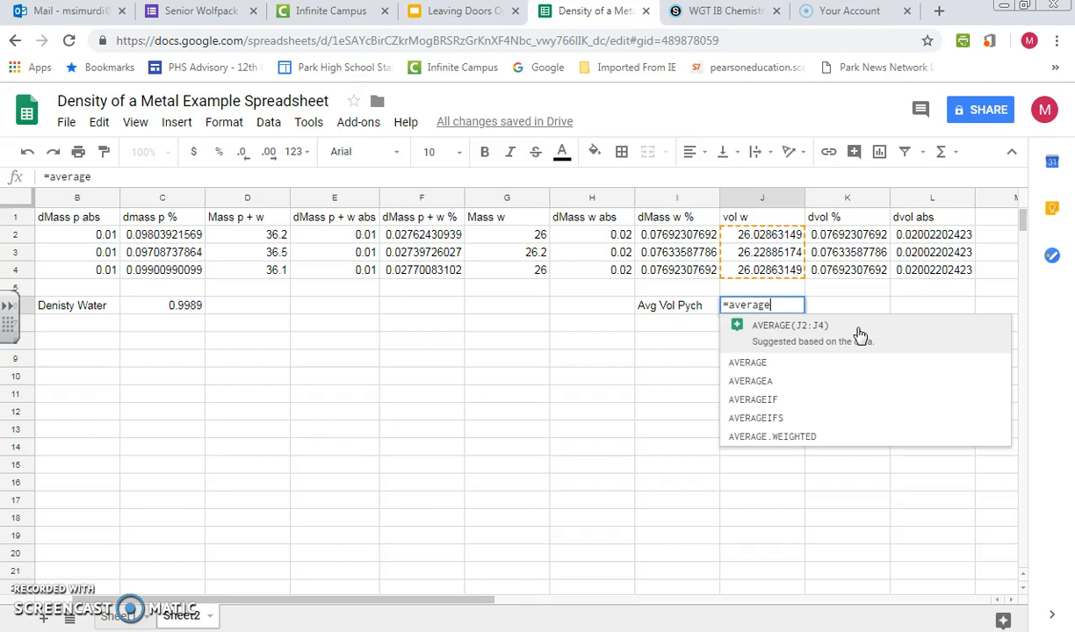
pyautogui.write('(')
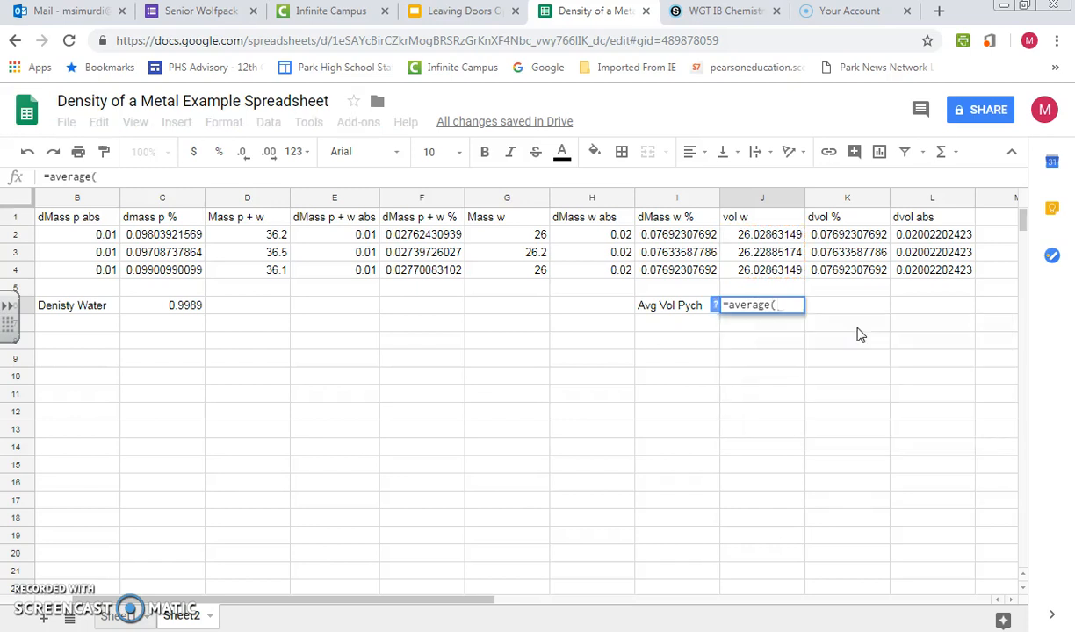
pyautogui.click(772, 236)
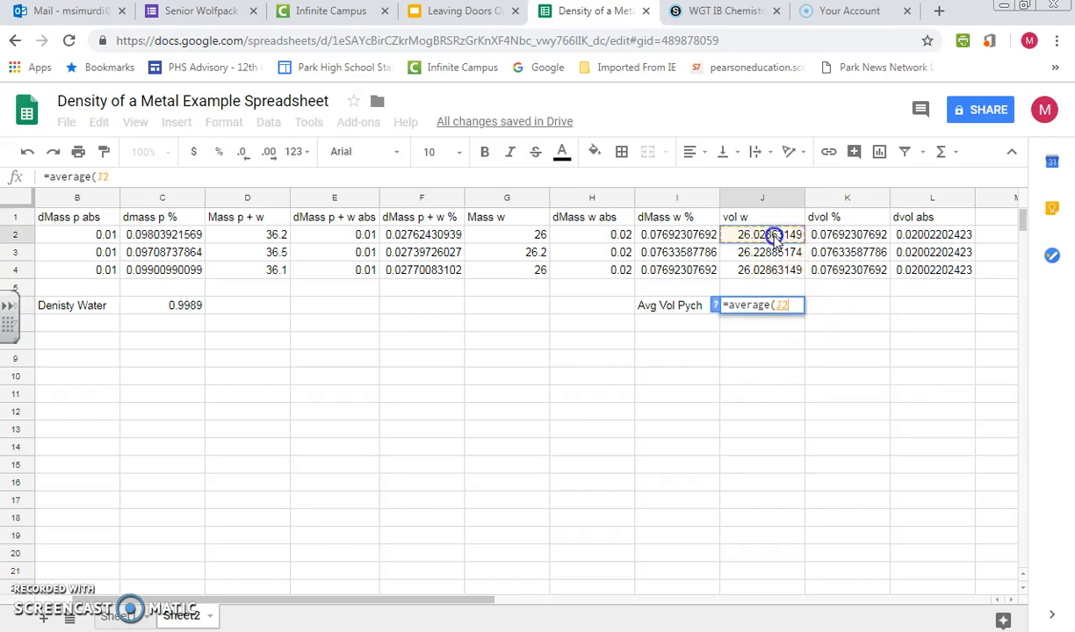
pyautogui.moveTo(772, 236); pyautogui.dragTo(774, 270)
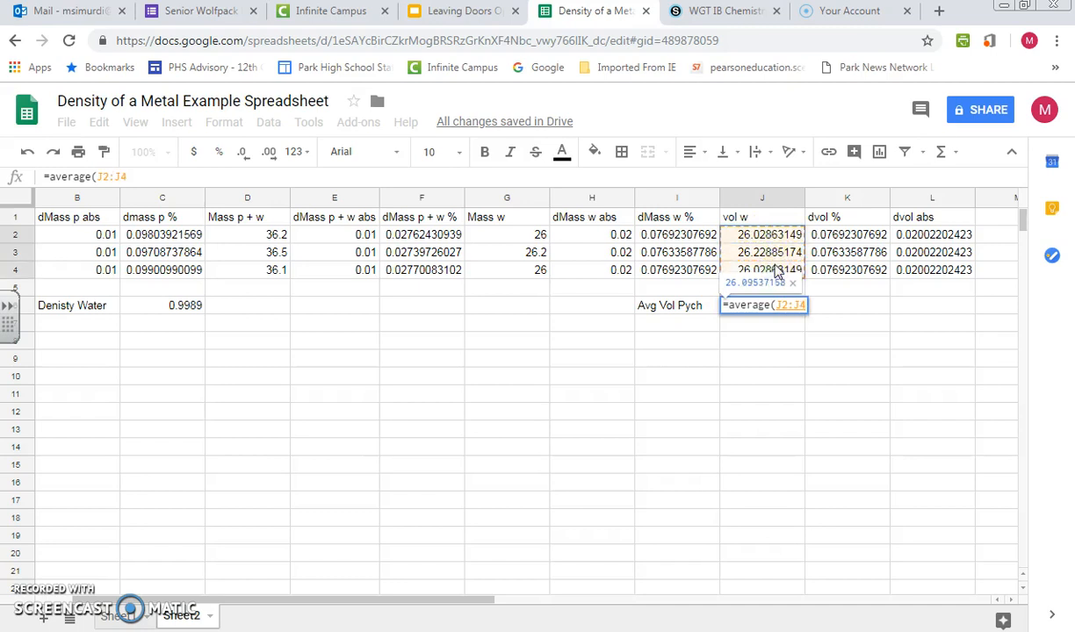
pyautogui.press('Return')
pyautogui.click(765, 318)
# Step: Label cell A8 "Avg Mass Pyc" and average the Mass p values A2:A4 in cell B8
pyautogui.moveTo(463, 602); pyautogui.dragTo(413, 602)
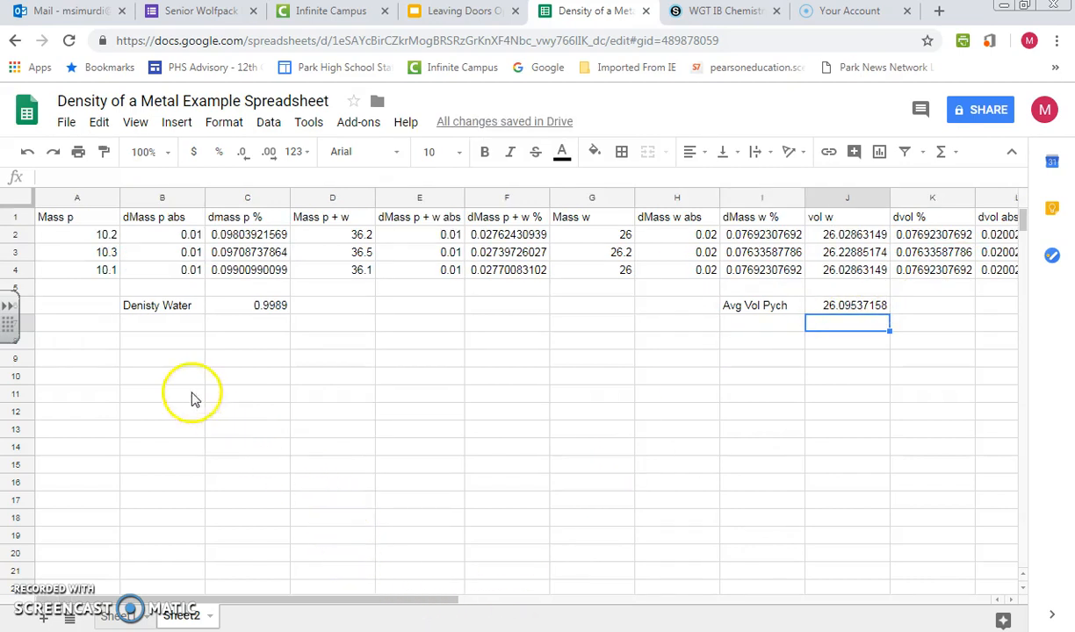
pyautogui.click(88, 342)
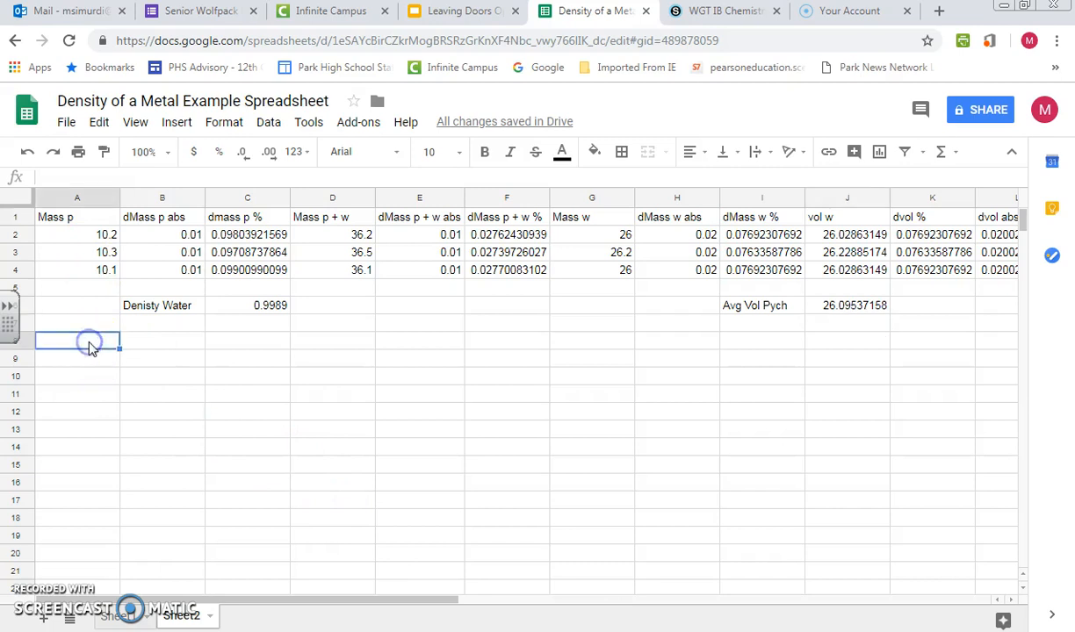
pyautogui.write('Avg Mass Pyc')
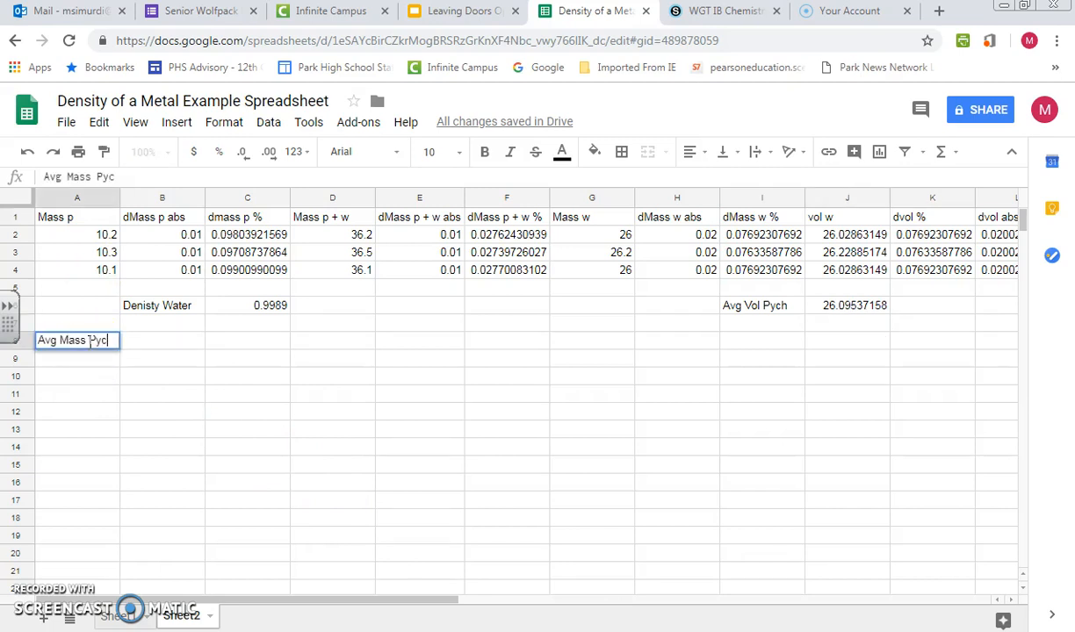
pyautogui.press('Tab')
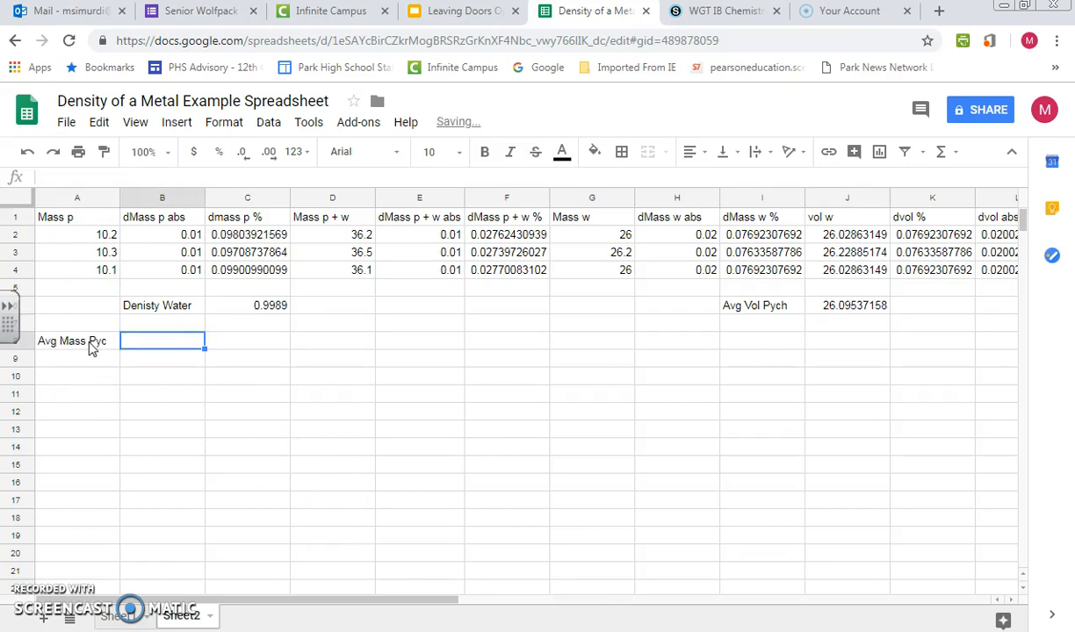
pyautogui.write('=average')
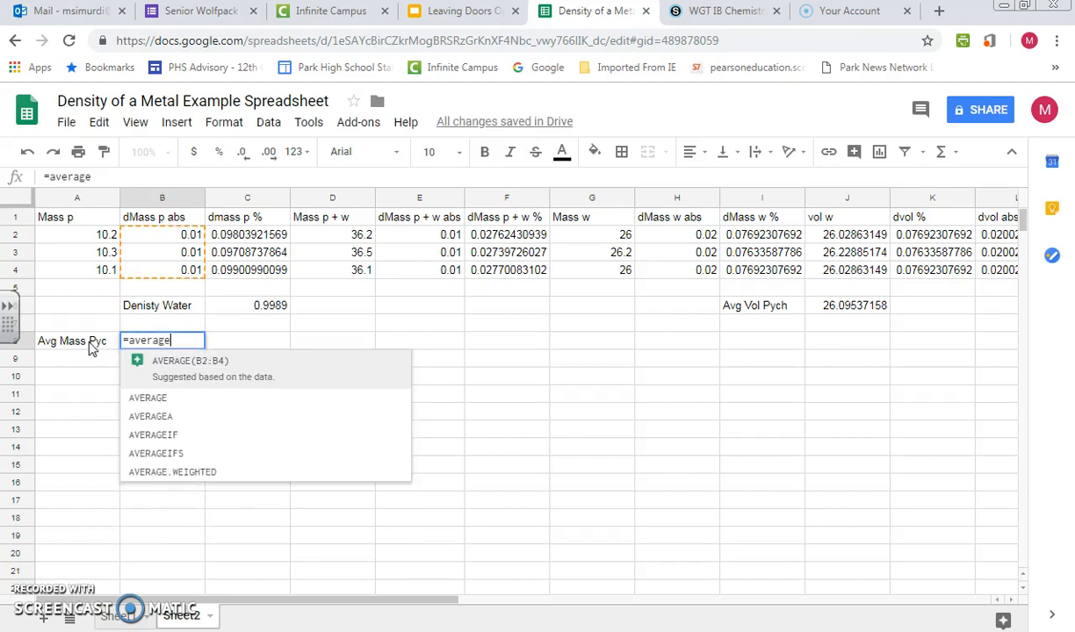
pyautogui.write('(')
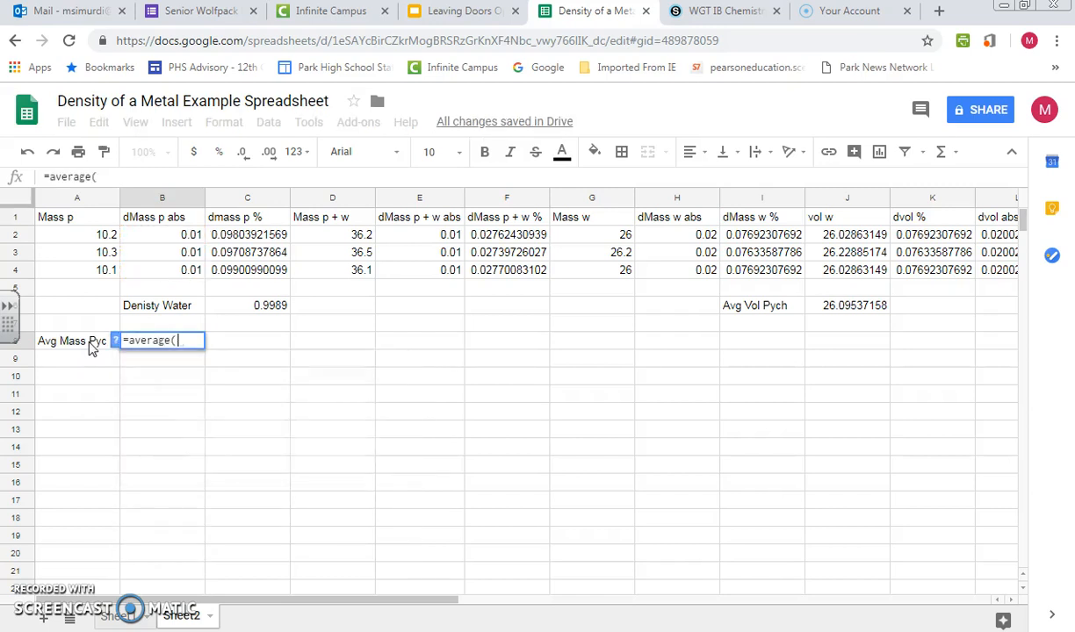
pyautogui.moveTo(91, 234); pyautogui.dragTo(90, 274)
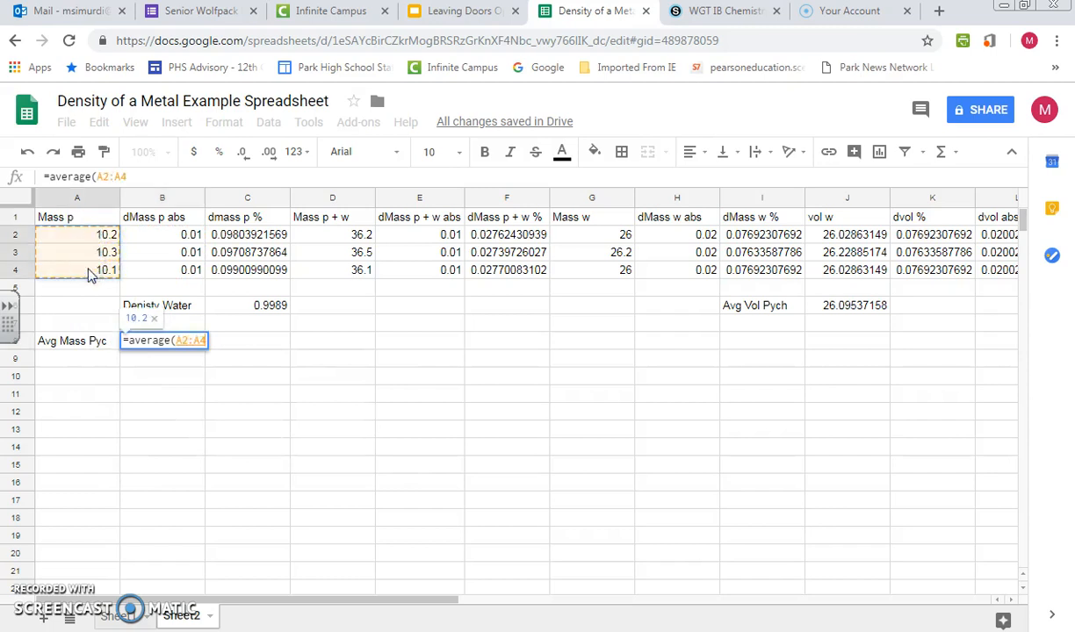
pyautogui.press('Return')
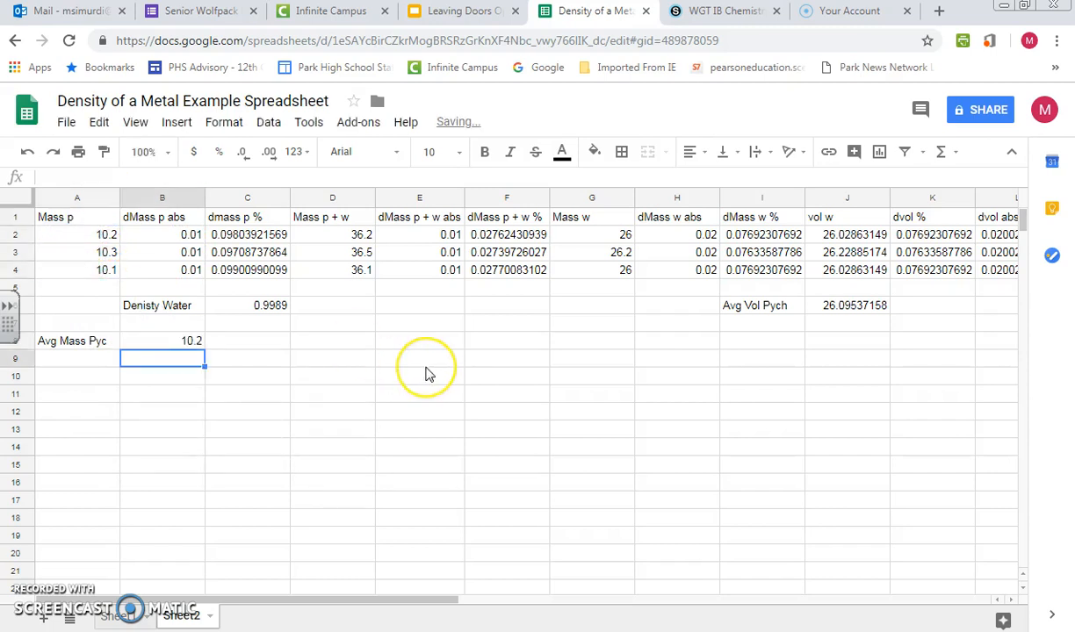